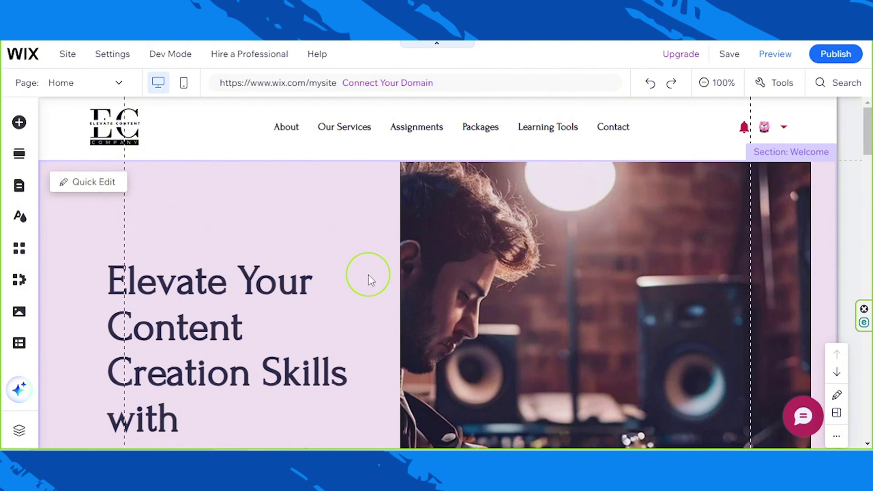
# - Switch the editor to the Our Services page from the Site Menu and close the pages panel
pyautogui.click(18, 191)
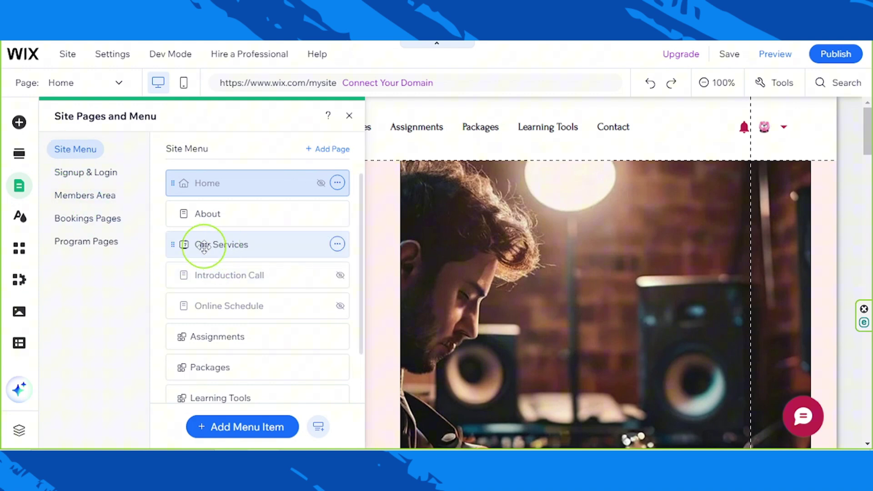
pyautogui.click(229, 248)
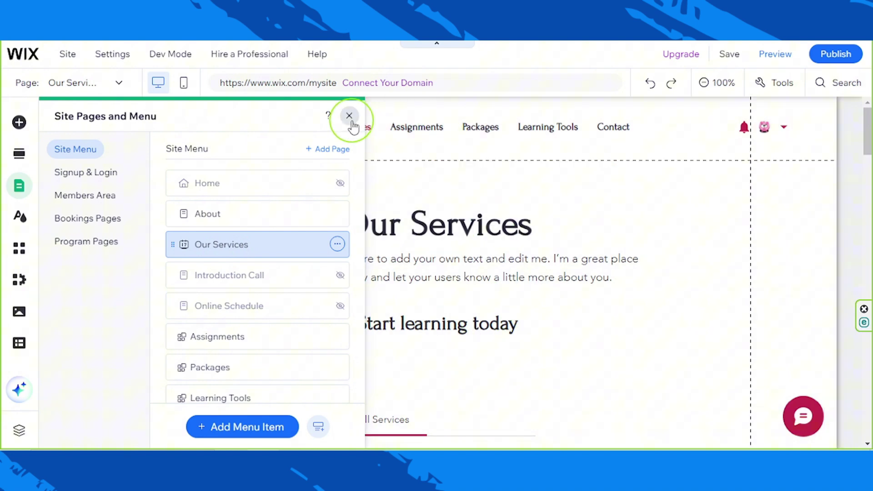
pyautogui.click(350, 116)
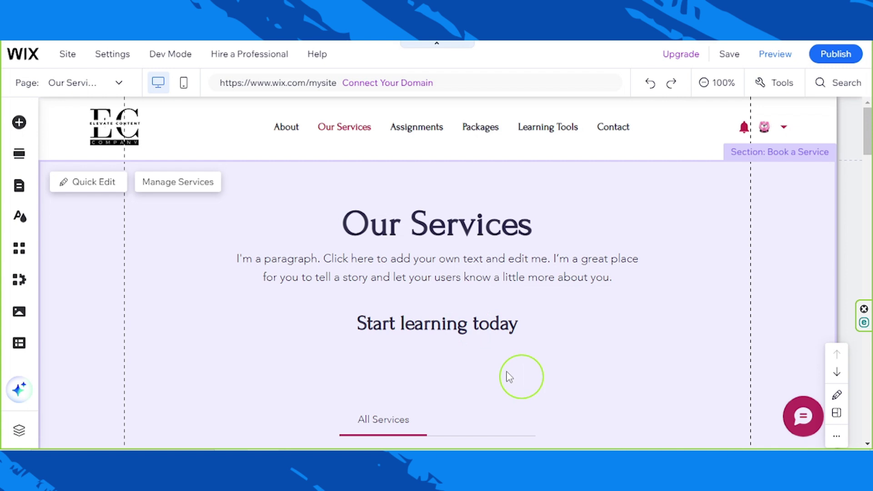
# - Select the placeholder paragraph under Our Services and bring up the AI text generator for it
pyautogui.click(459, 282)
pyautogui.click(459, 282)
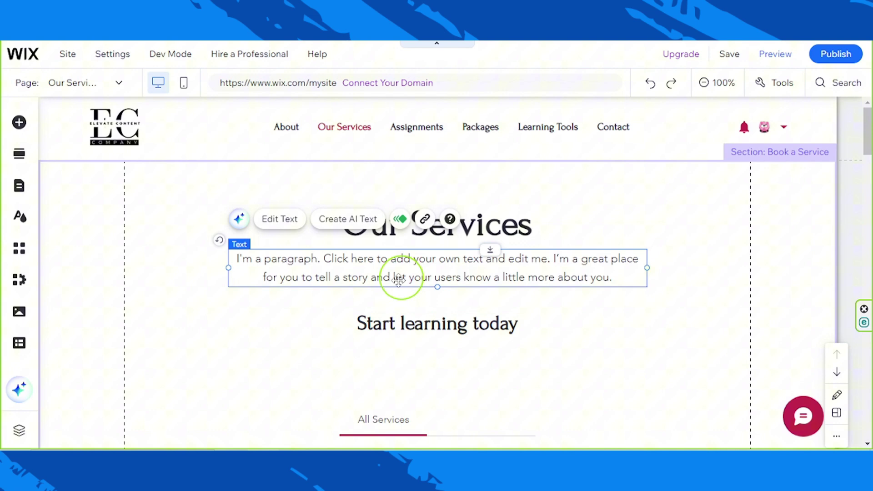
pyautogui.click(347, 227)
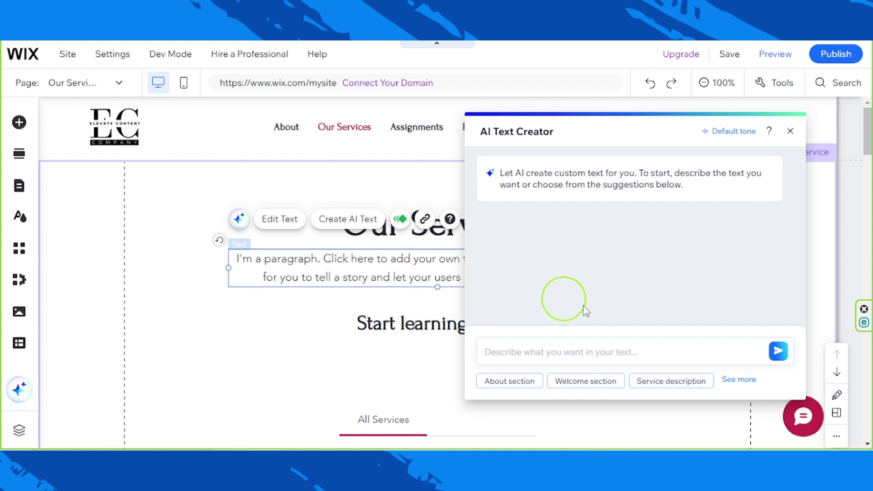
# - Write the prompt 'We offer a wide range of services that help aspiring content creators reach their milestones…'
pyautogui.click(619, 359)
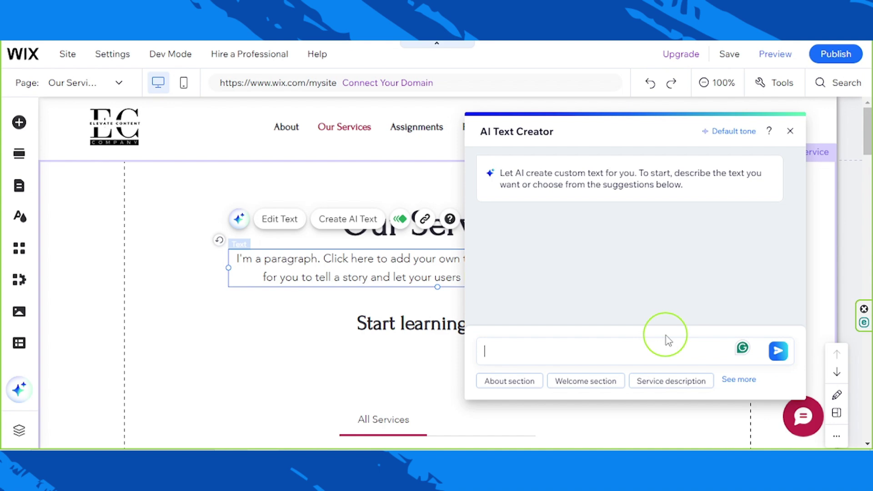
pyautogui.write('We offer a wide range of servive')
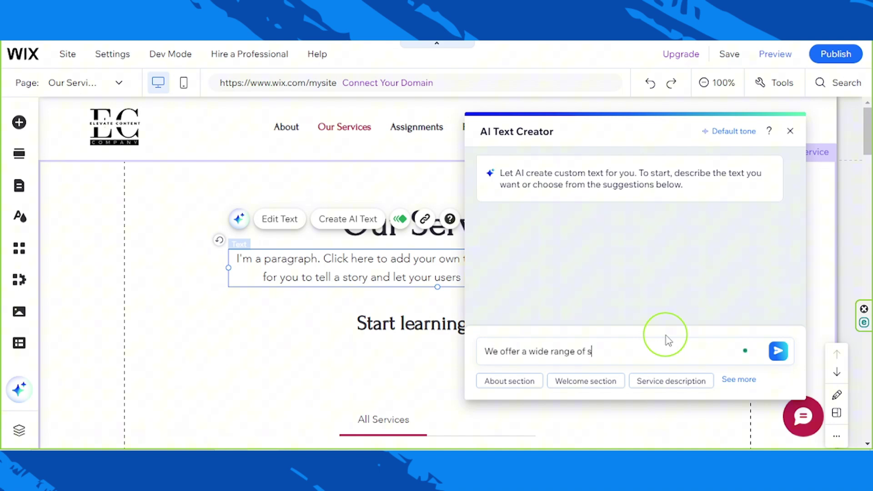
pyautogui.press('BackSpace')
pyautogui.press('BackSpace')
pyautogui.write('ces that help aspiring content creat')
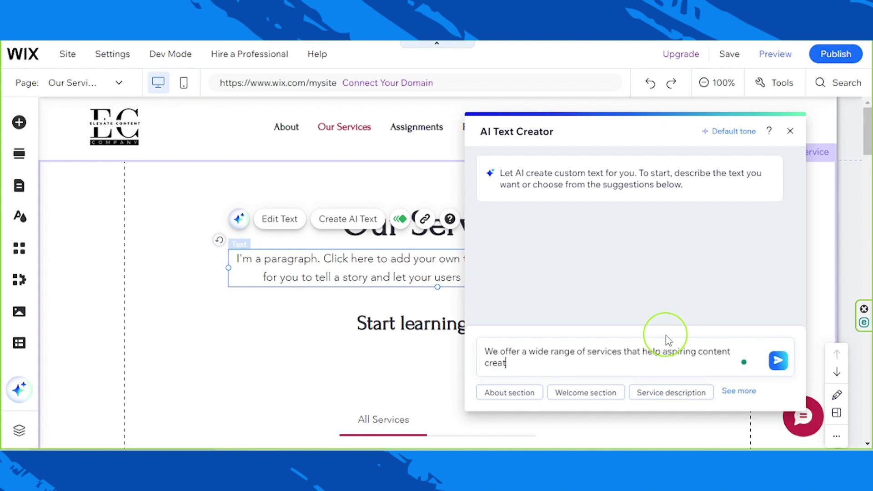
pyautogui.write('ors reach their milestones and turn content creation into a full-time job.')
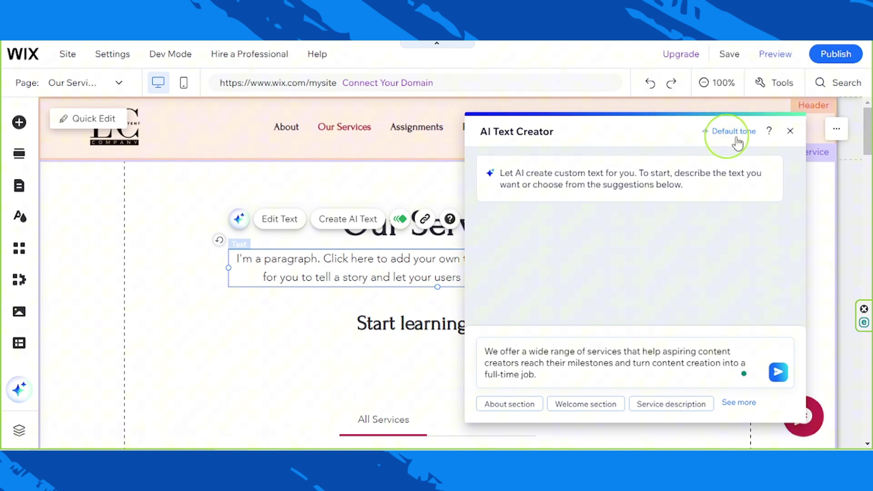
# - Set the site's tone of voice to Professional and save the site information
pyautogui.click(740, 136)
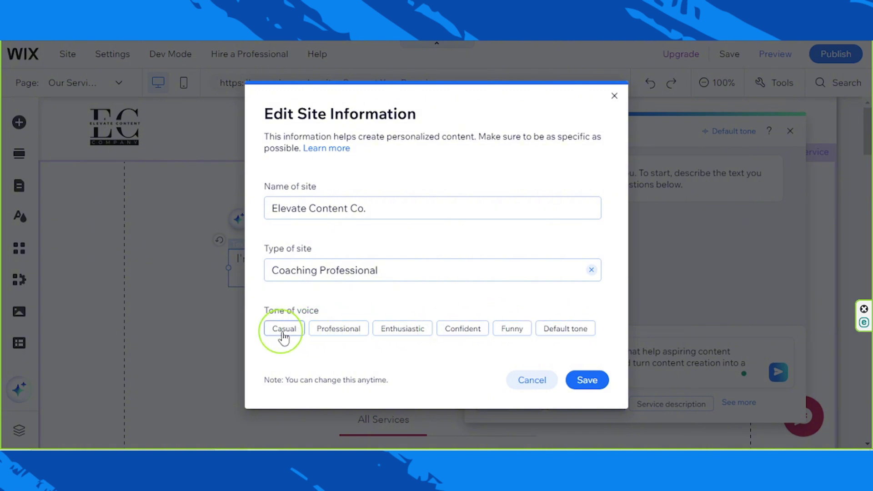
pyautogui.click(339, 330)
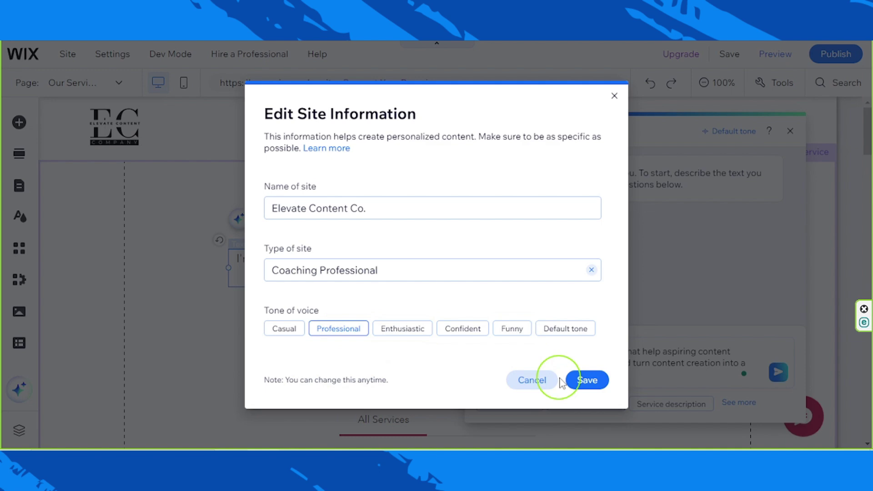
pyautogui.click(594, 389)
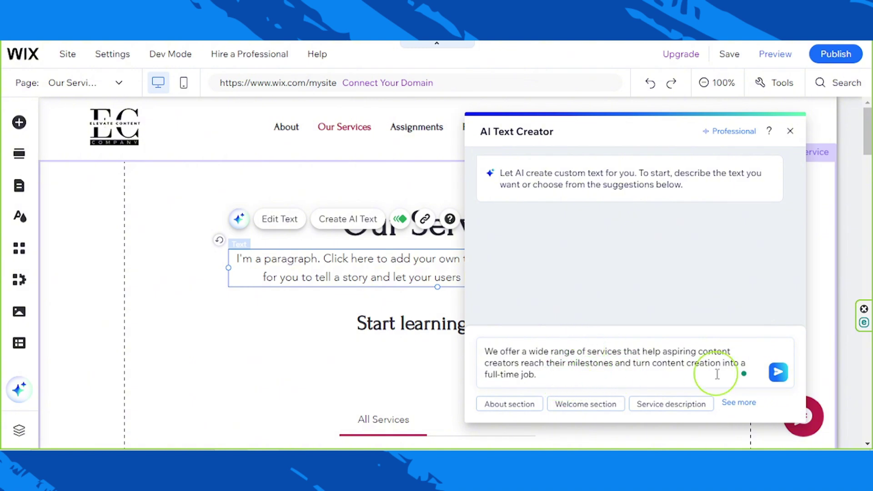
# - Generate text from the prompt, review the reply, and insert it as the Our Services paragraph
pyautogui.click(778, 374)
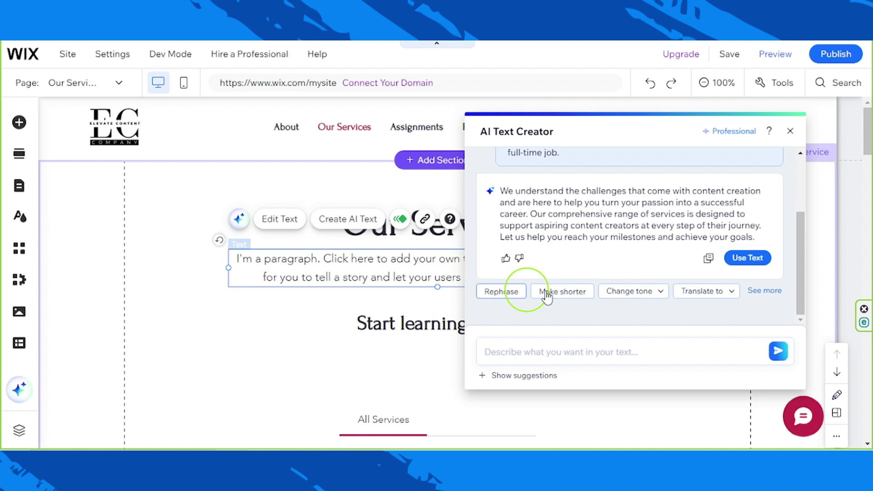
pyautogui.click(764, 292)
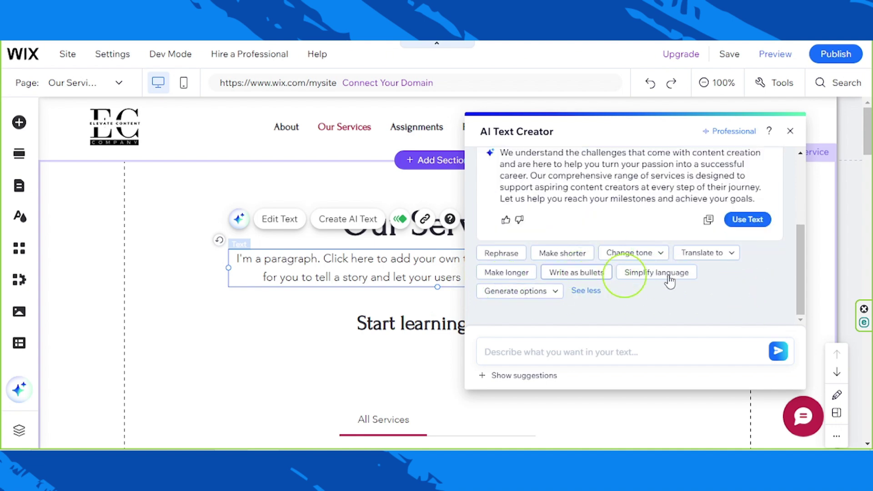
pyautogui.click(605, 258)
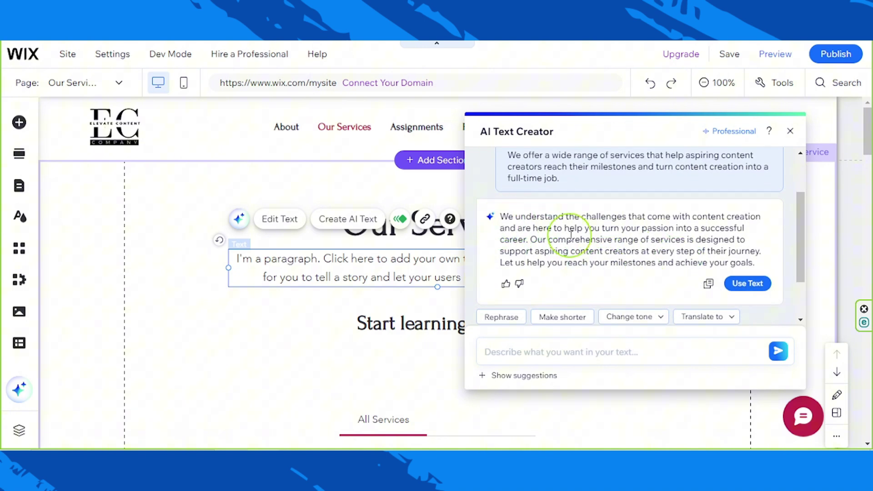
pyautogui.scroll(2, 574, 242)
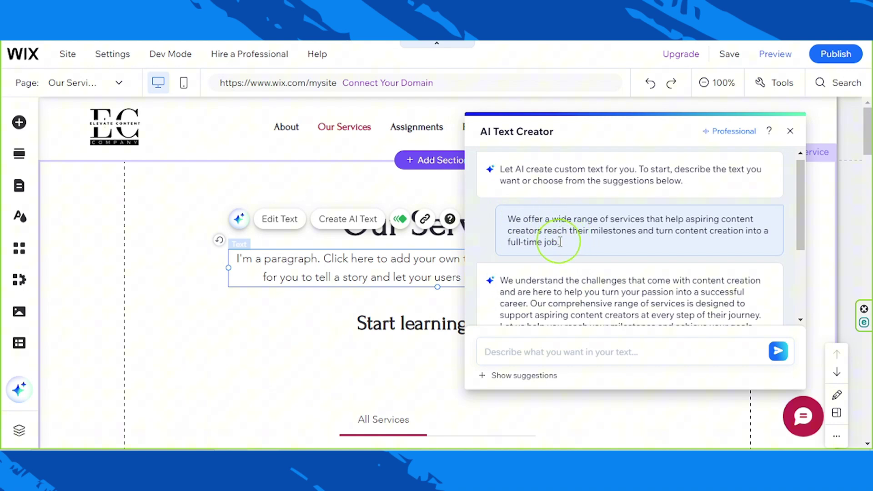
pyautogui.scroll(-3, 562, 244)
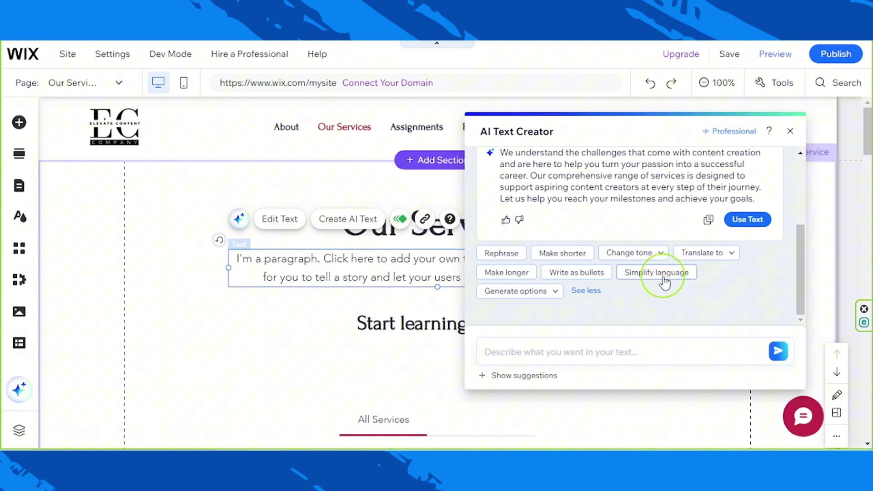
pyautogui.scroll(4, 664, 282)
pyautogui.scroll(-2, 665, 282)
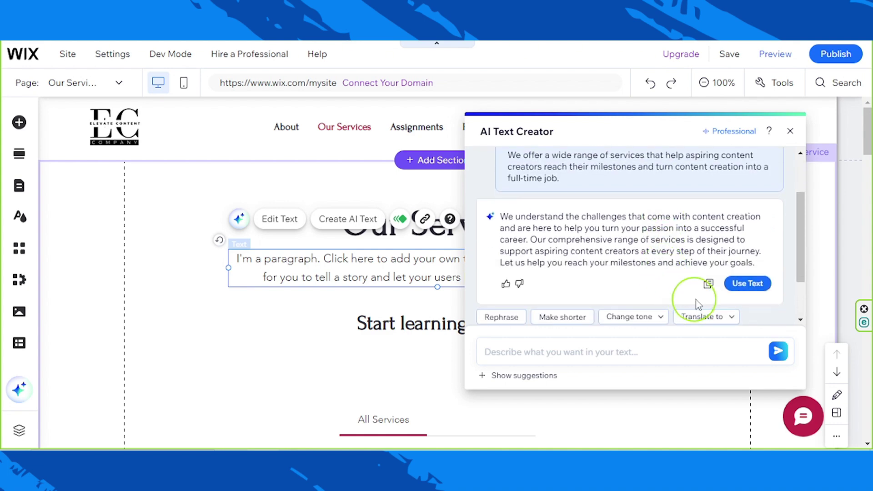
pyautogui.click(746, 284)
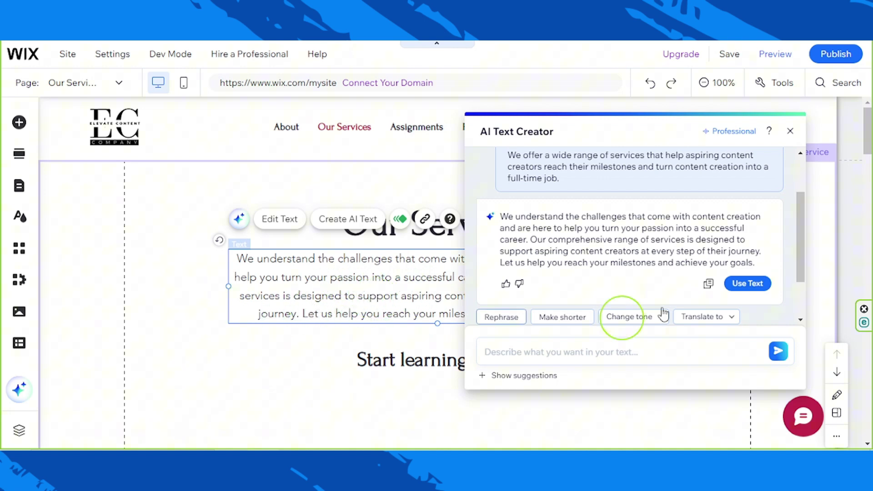
pyautogui.click(706, 282)
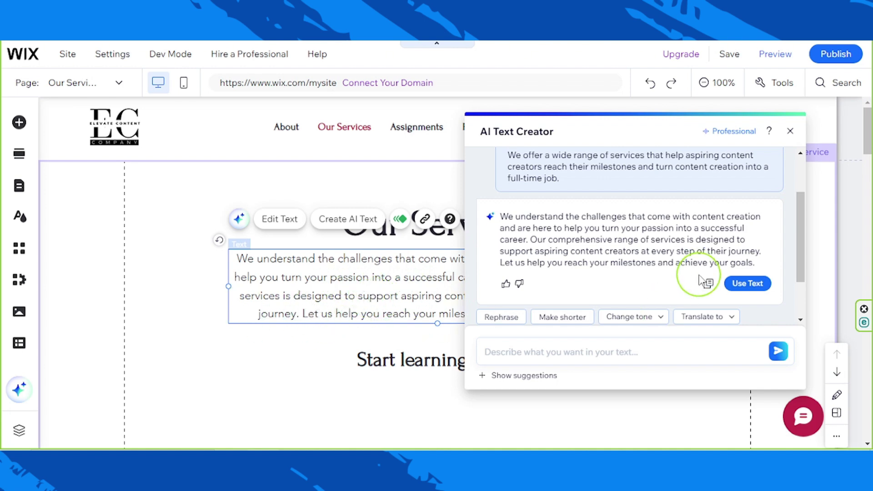
# - Close the AI generator and change the heading to 'Start learning today!'
pyautogui.click(790, 133)
pyautogui.click(576, 342)
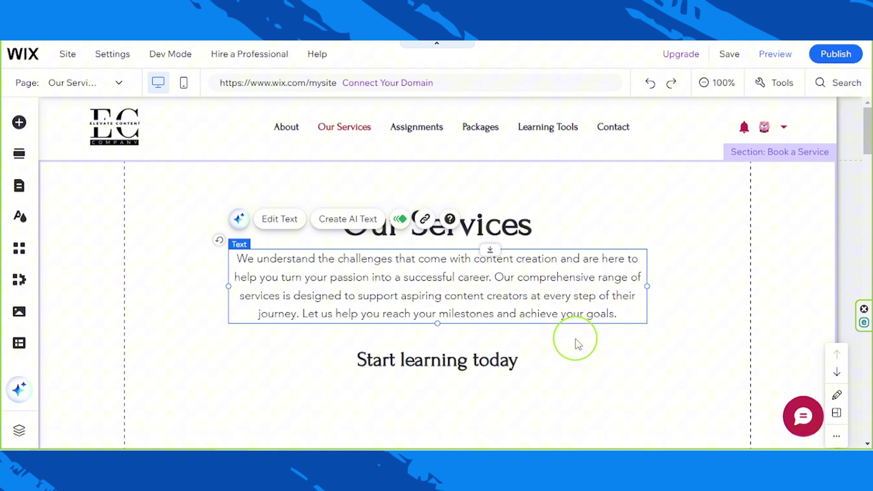
pyautogui.doubleClick(517, 358)
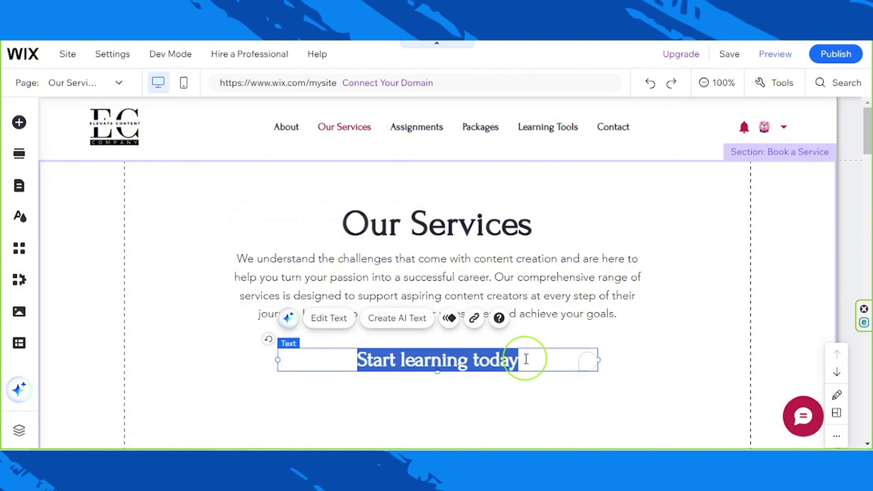
pyautogui.click(526, 360)
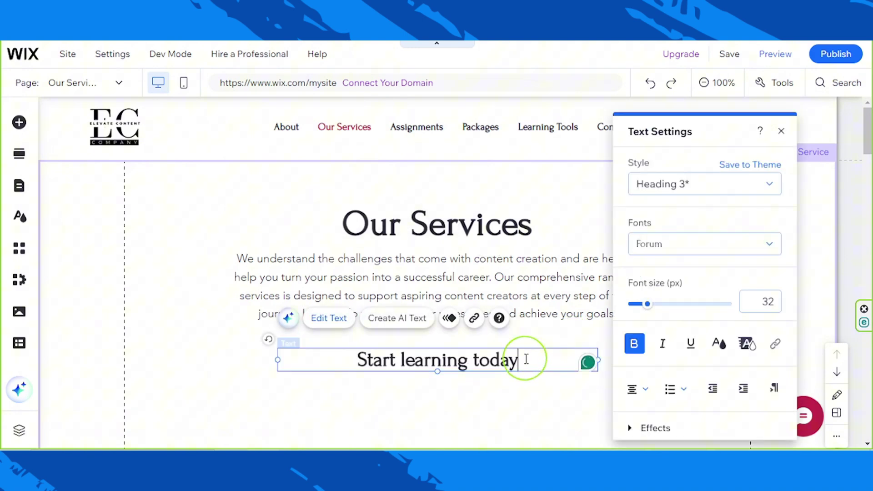
pyautogui.write('!')
pyautogui.click(397, 370)
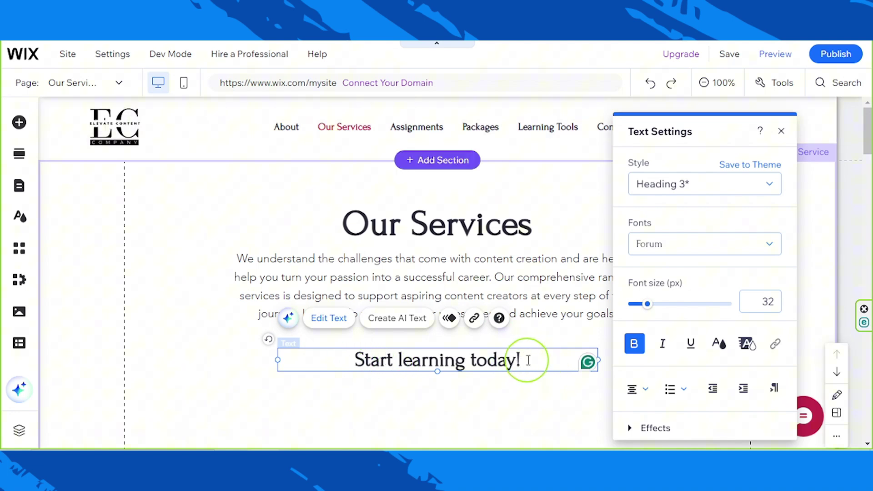
pyautogui.click(781, 130)
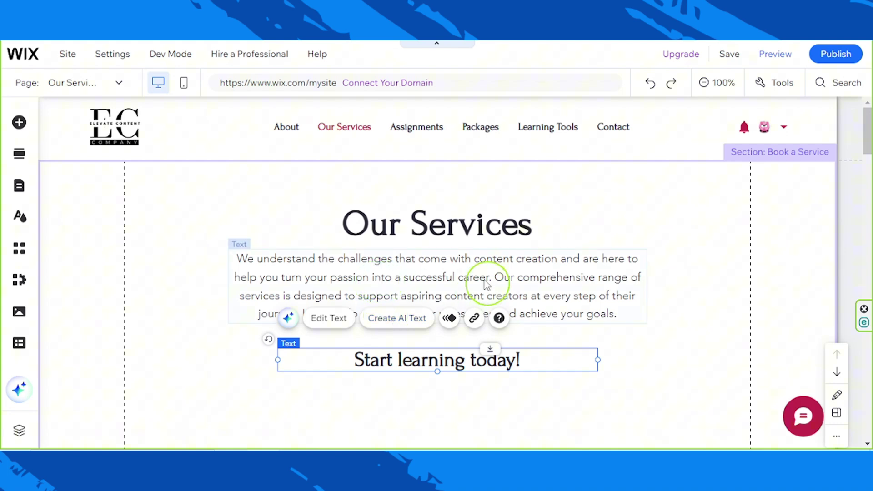
# - Scroll down to the All Services list and select the services widget
pyautogui.scroll(-5, 480, 293)
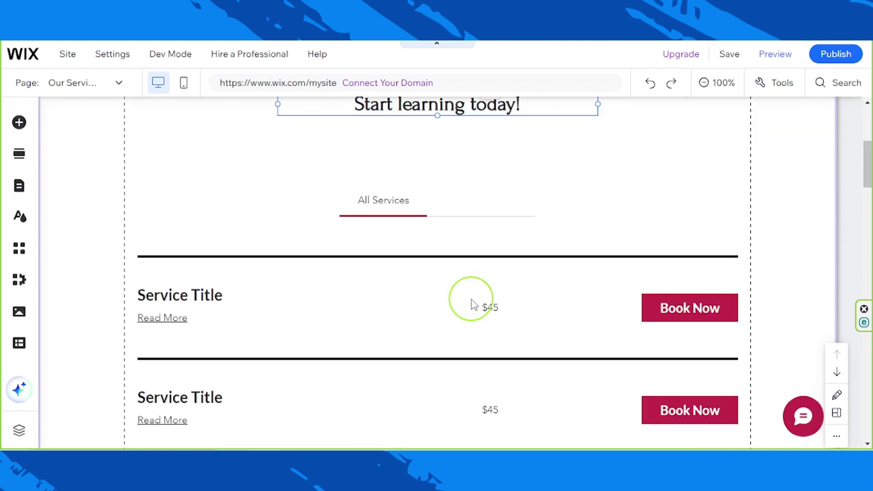
pyautogui.scroll(-1, 471, 299)
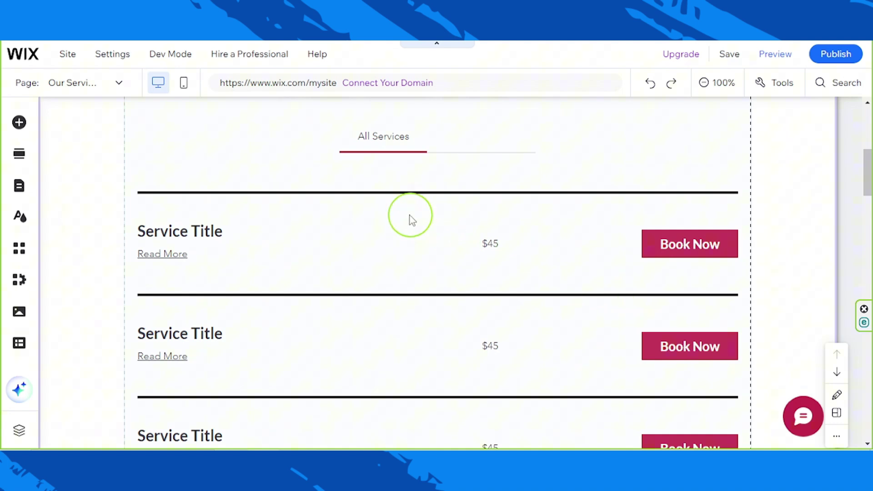
pyautogui.click(339, 171)
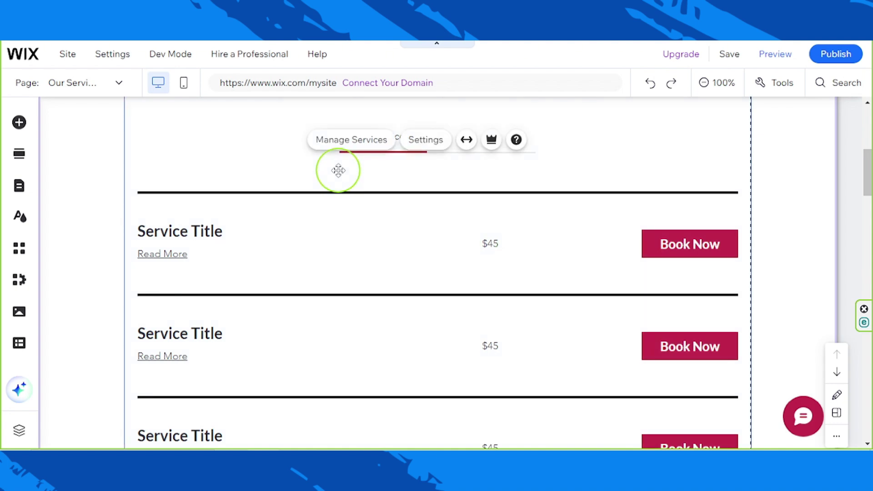
# - Open booking services management and browse the Appointment and Class templates for a new service
pyautogui.click(351, 141)
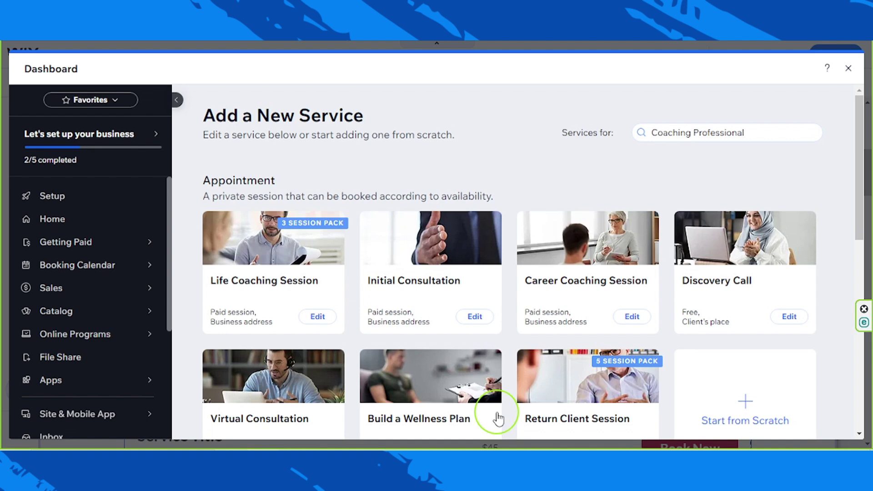
pyautogui.scroll(-1, 473, 341)
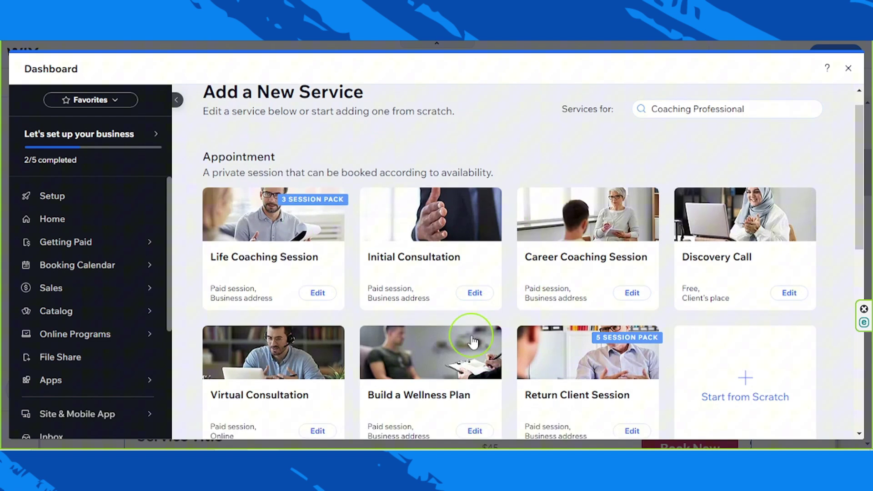
pyautogui.scroll(-3, 473, 341)
pyautogui.scroll(-4, 473, 341)
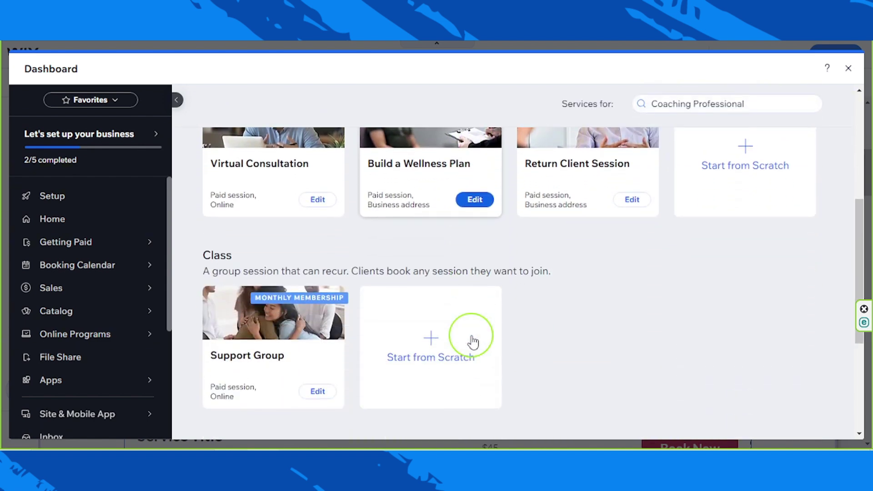
pyautogui.scroll(7, 473, 341)
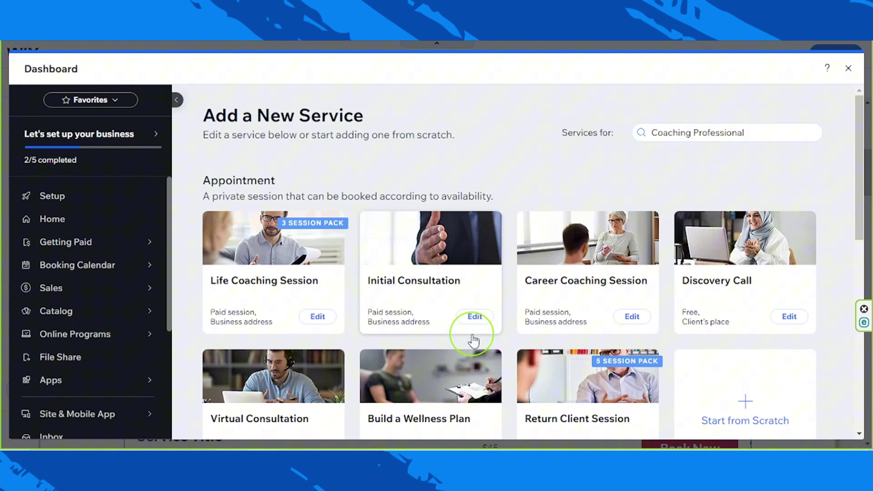
pyautogui.scroll(-7, 473, 341)
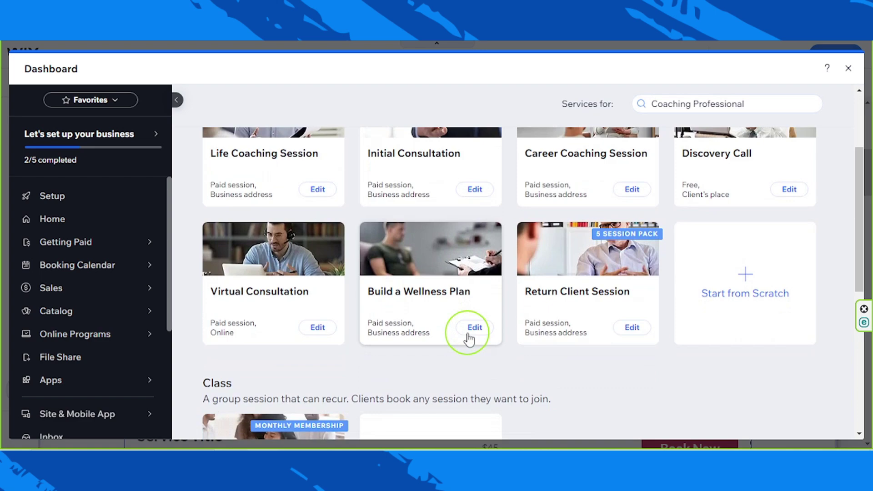
pyautogui.scroll(7, 469, 338)
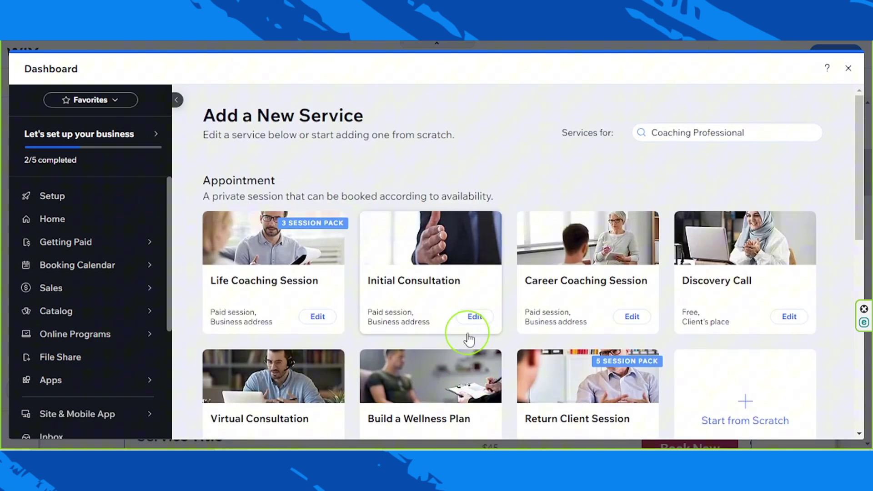
pyautogui.scroll(-7, 469, 338)
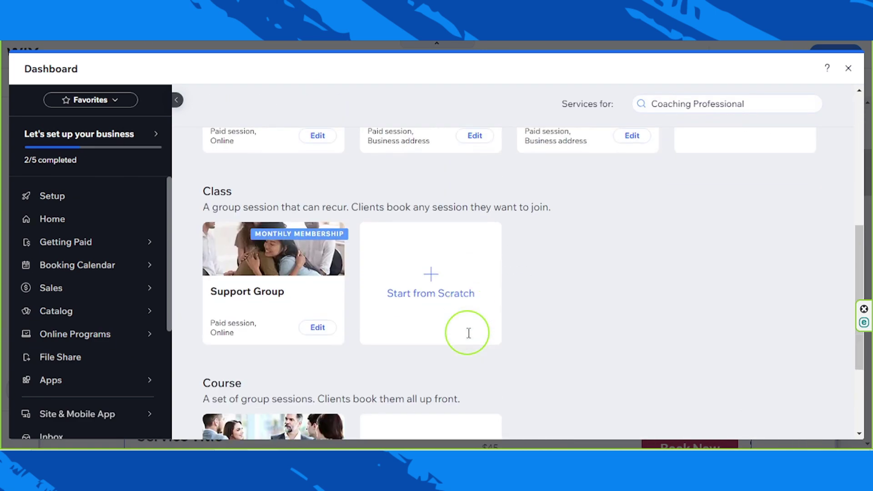
# - Start a Class service from scratch and check the Class type with 50 max participants
pyautogui.click(435, 292)
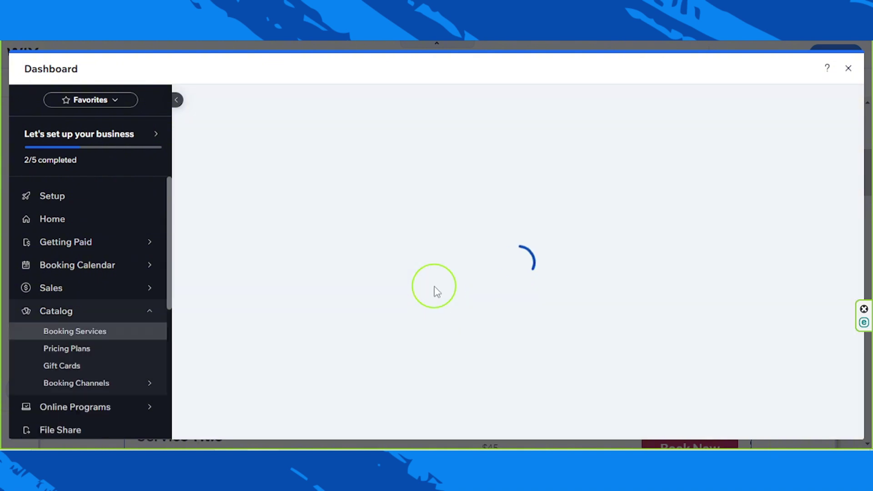
pyautogui.scroll(-3, 455, 287)
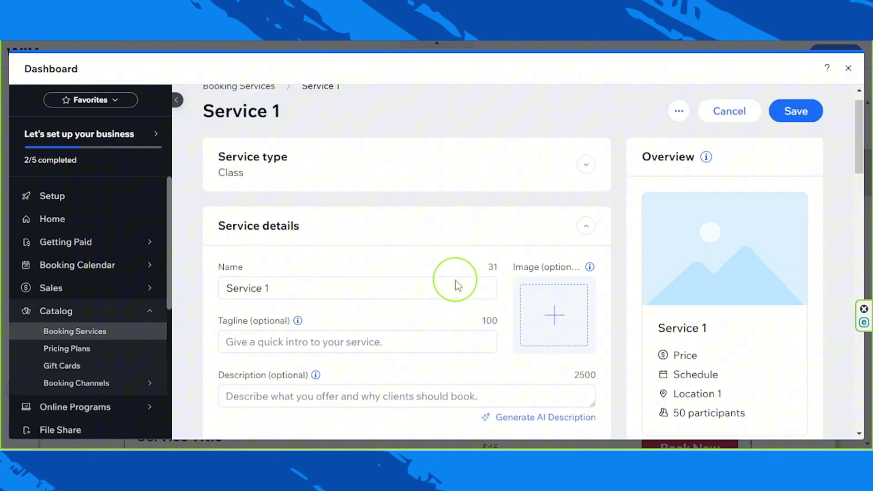
pyautogui.scroll(3, 455, 286)
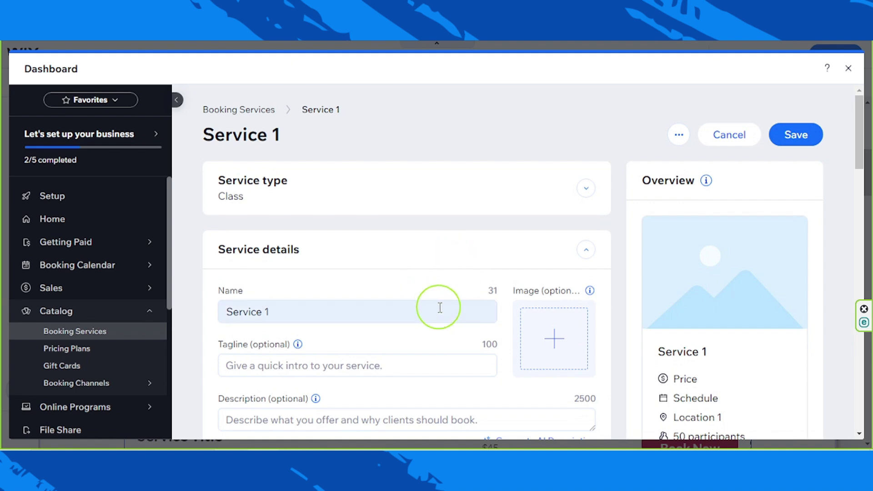
pyautogui.click(254, 201)
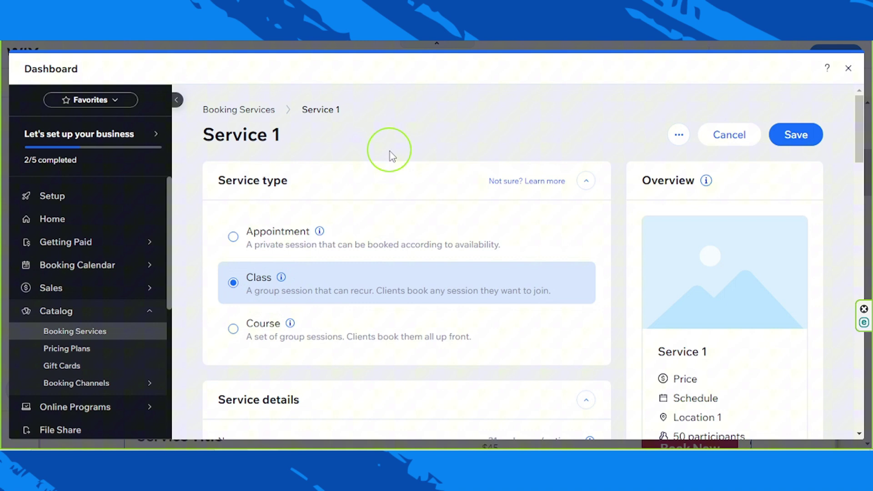
pyautogui.scroll(-5, 302, 278)
pyautogui.scroll(3, 302, 279)
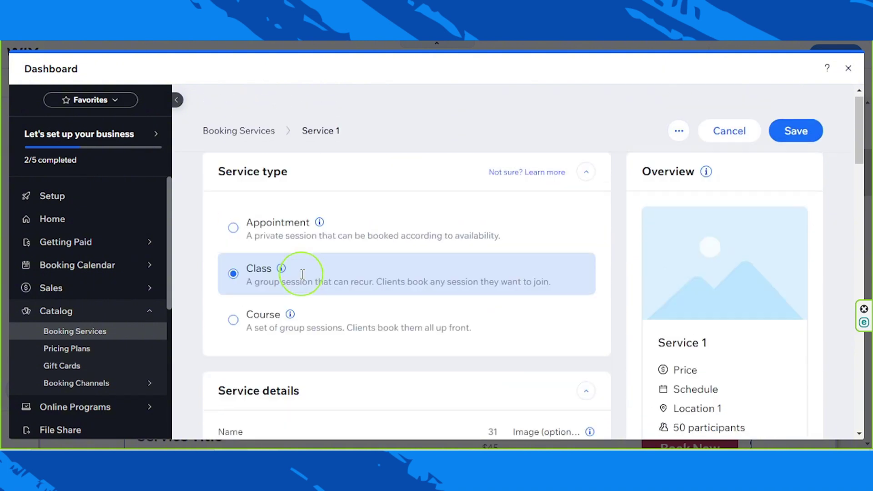
pyautogui.scroll(-5, 331, 377)
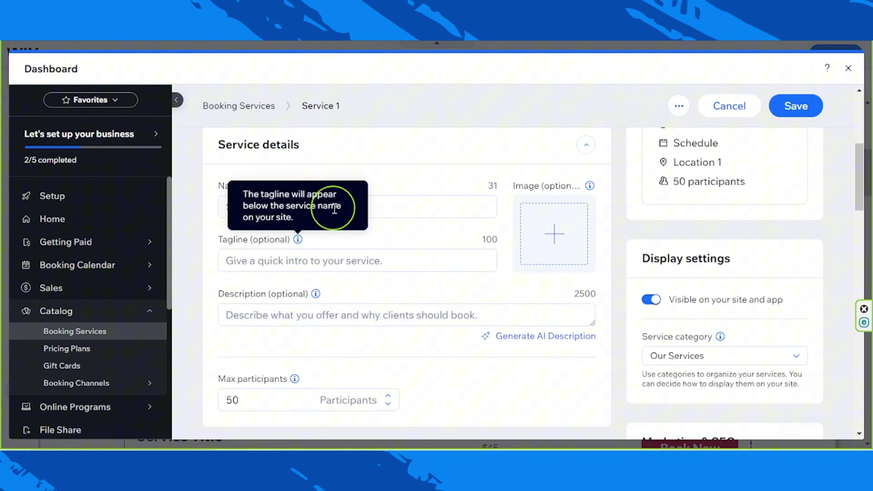
# - Name the service 'Content Development Strategy' and describe it as creating a content plan aligned with business goals
pyautogui.tripleClick(410, 209)
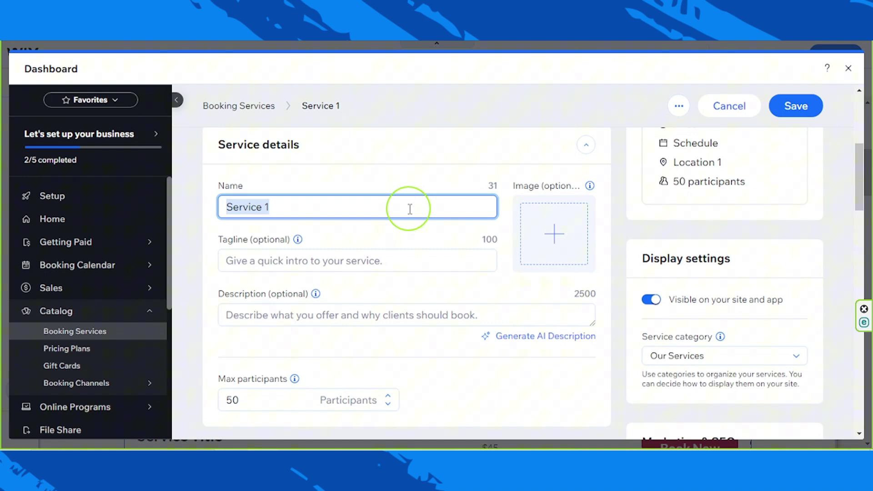
pyautogui.write('Content Development Strategy')
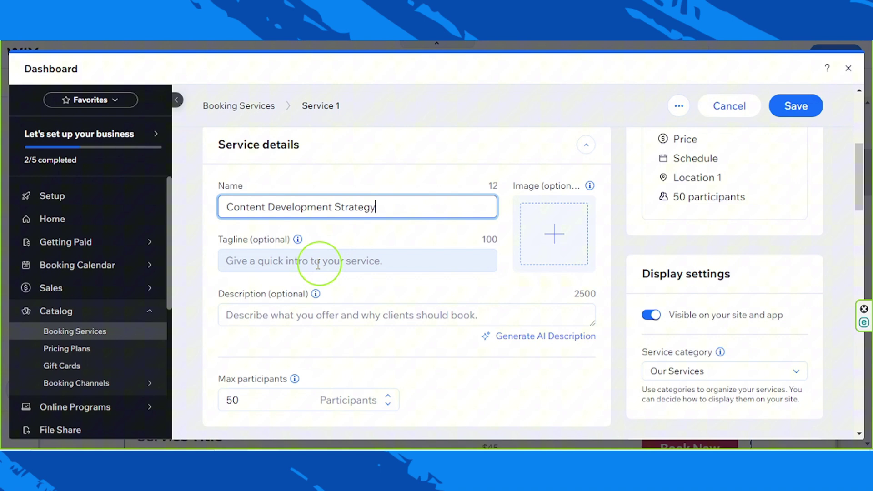
pyautogui.click(350, 264)
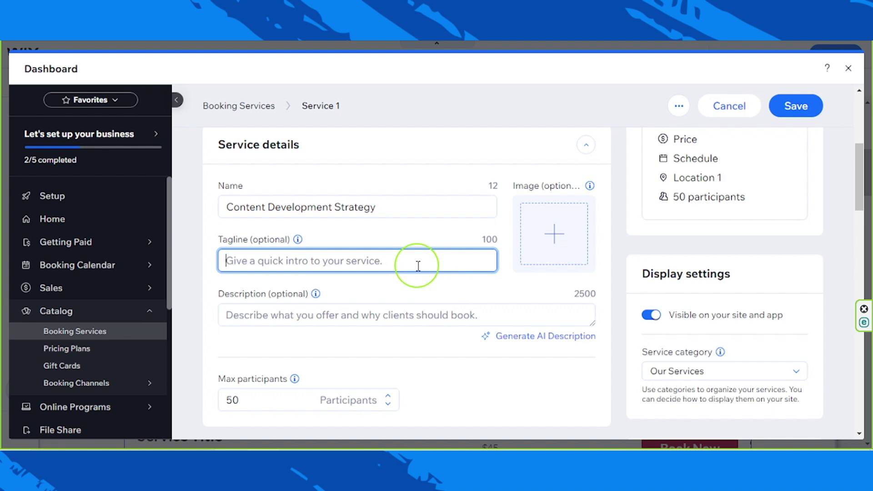
pyautogui.click(332, 314)
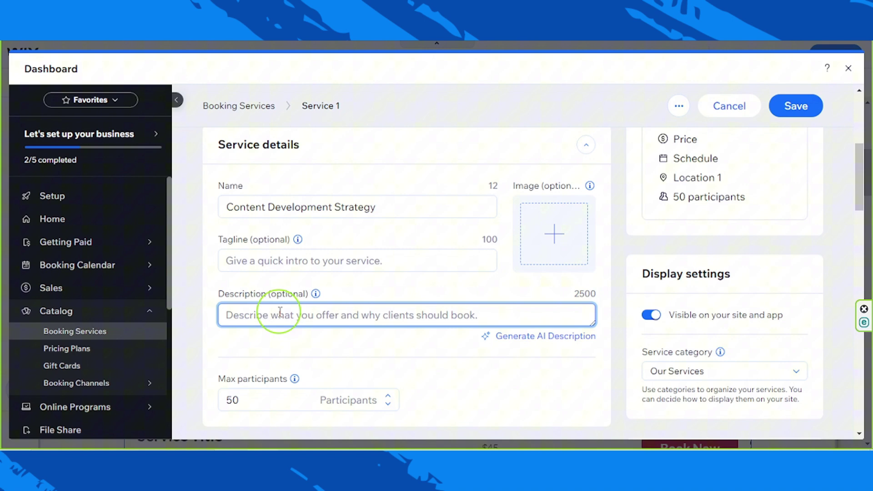
pyautogui.write('Assi')
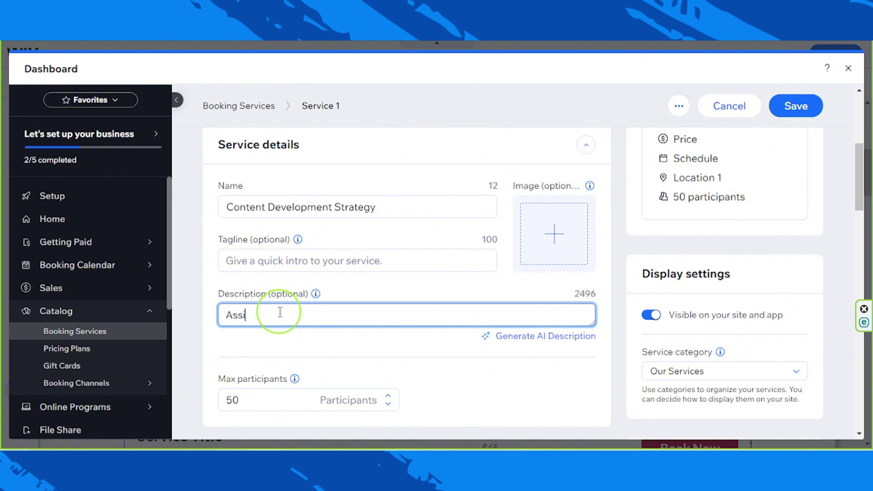
pyautogui.write('sting in creating ')
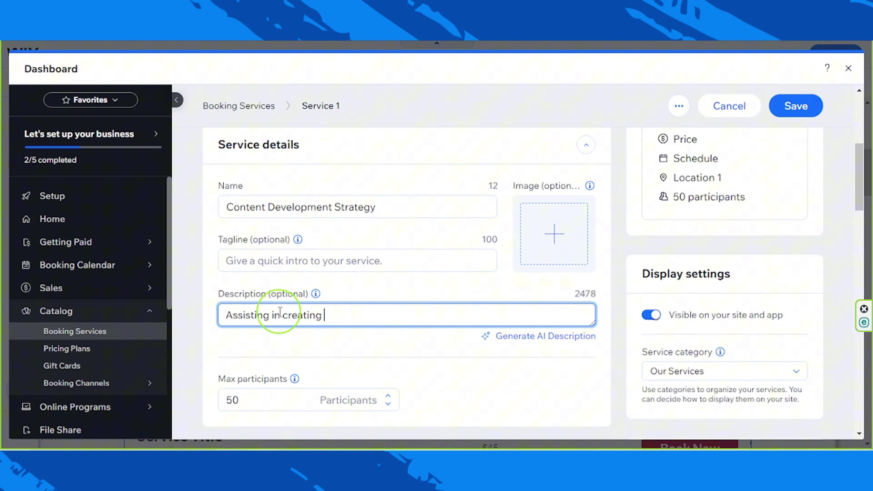
pyautogui.write('a content plan that aligns with business goals, target audience and brand identity. T')
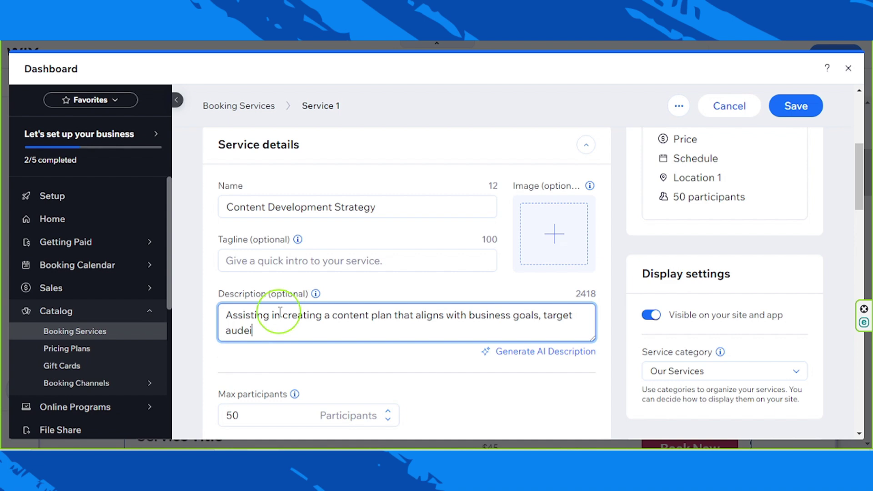
pyautogui.write('his includes brainstorming co')
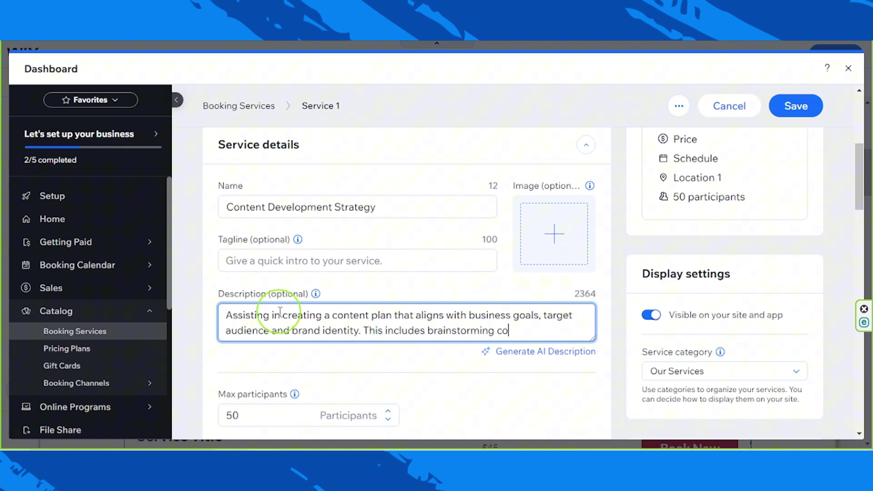
pyautogui.write('ntent ideas, planning editorial calendars and setting objectives.')
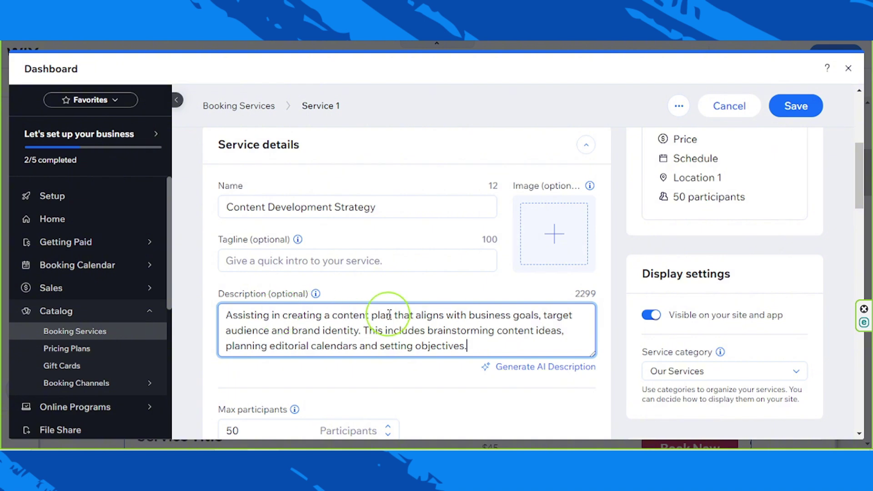
# - Select the max participants value of 50
pyautogui.scroll(-3, 389, 315)
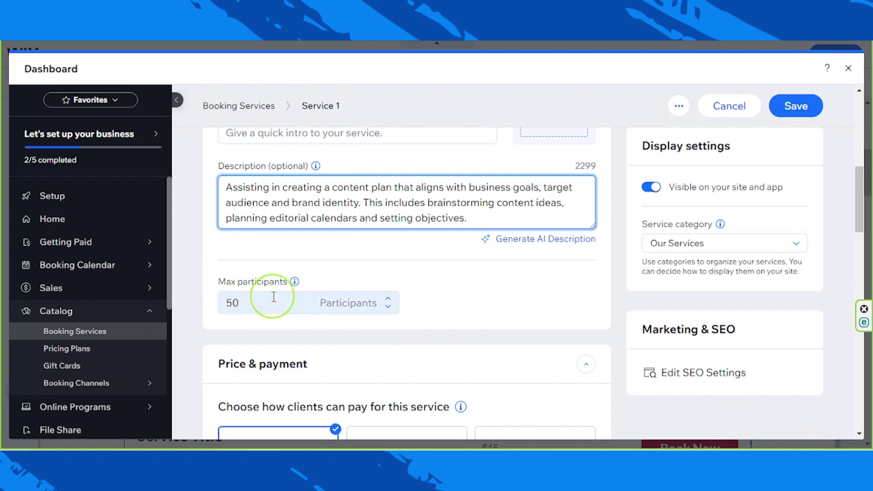
pyautogui.click(244, 307)
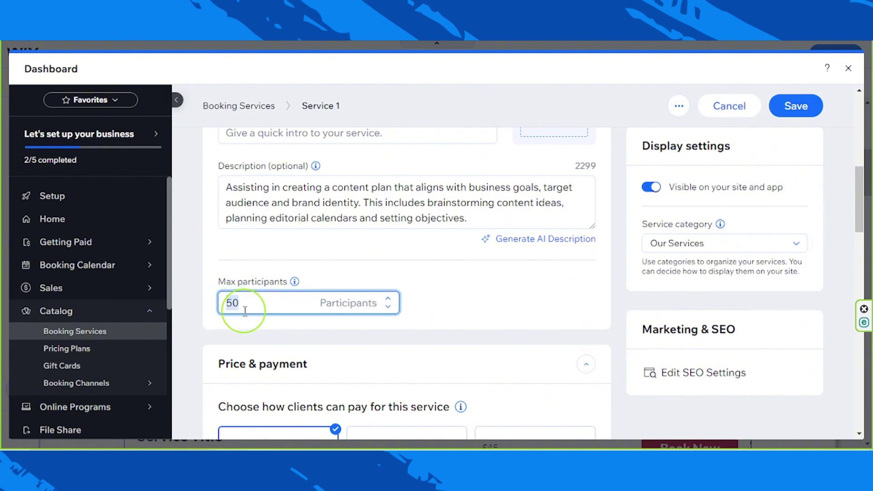
pyautogui.click(322, 264)
pyautogui.click(230, 310)
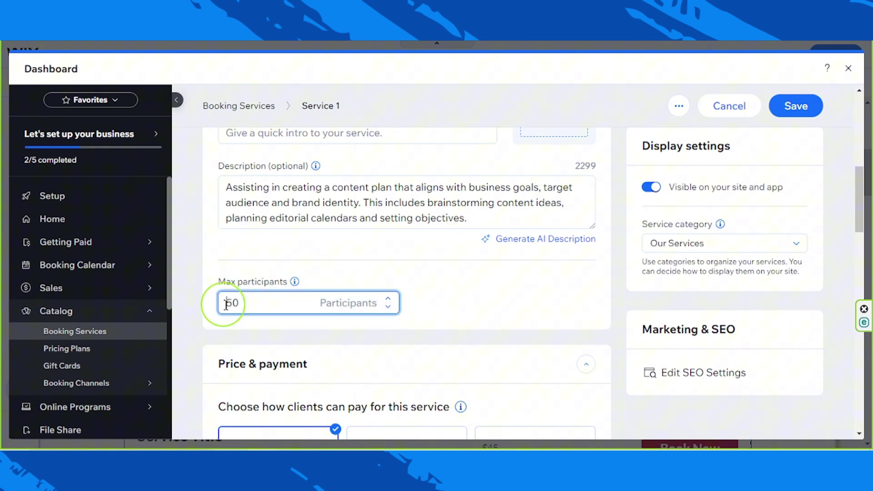
pyautogui.moveTo(221, 302); pyautogui.dragTo(267, 302)
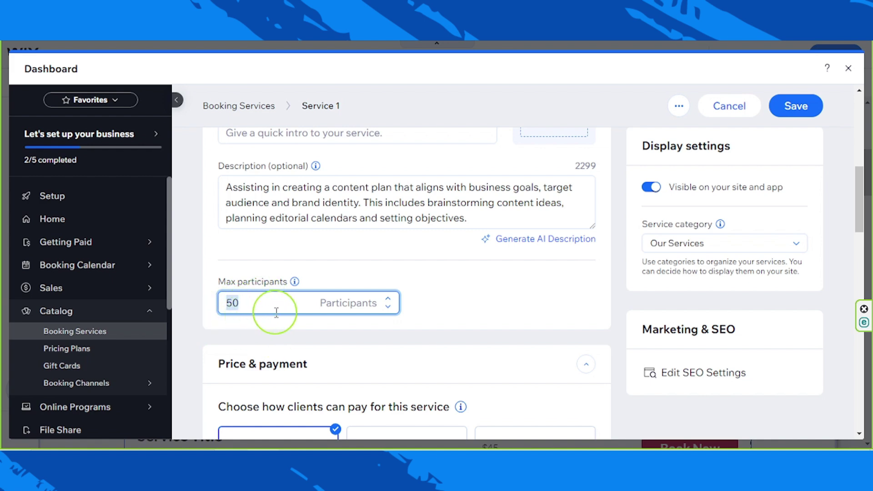
# - Let clients pay per session or with a membership plan
pyautogui.scroll(-3, 277, 304)
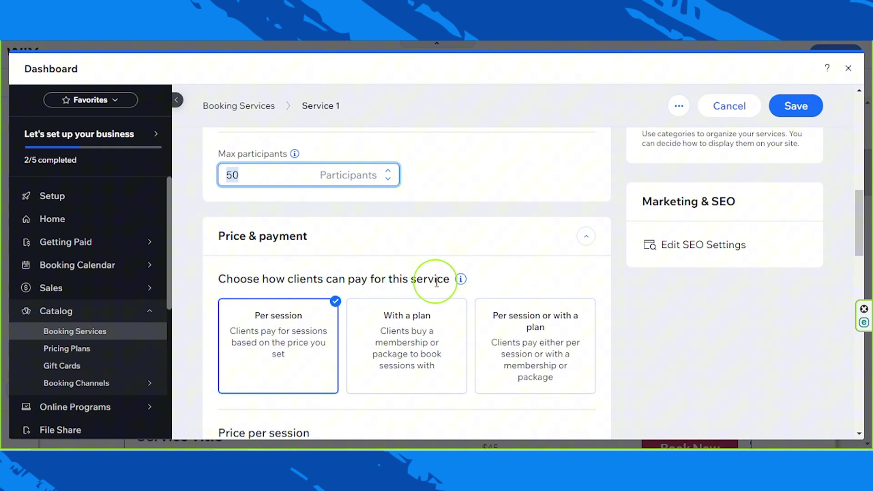
pyautogui.scroll(-1, 497, 270)
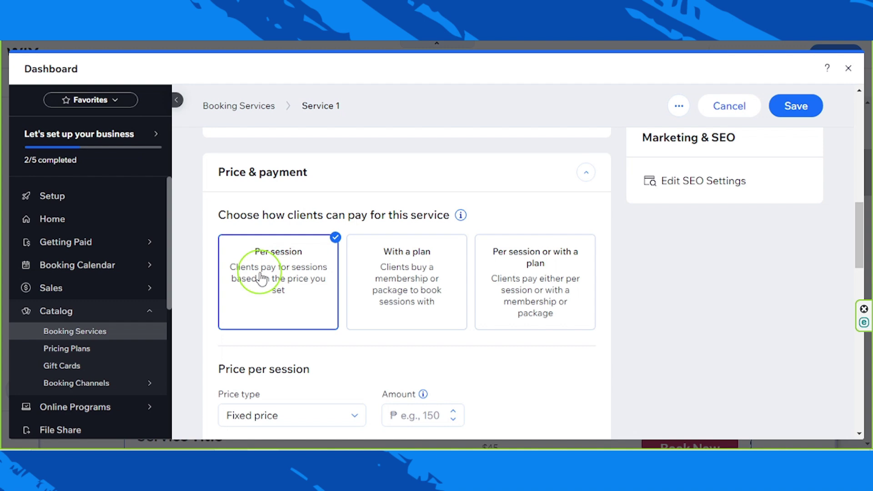
pyautogui.click(389, 275)
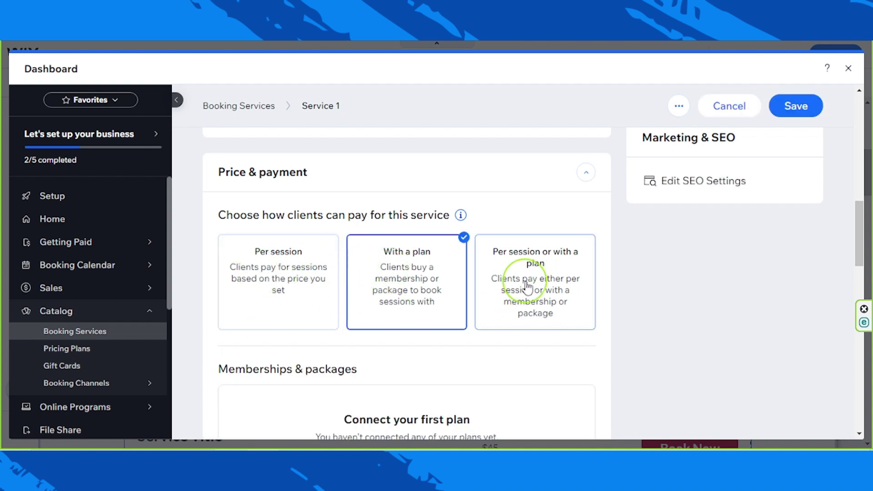
pyautogui.click(564, 293)
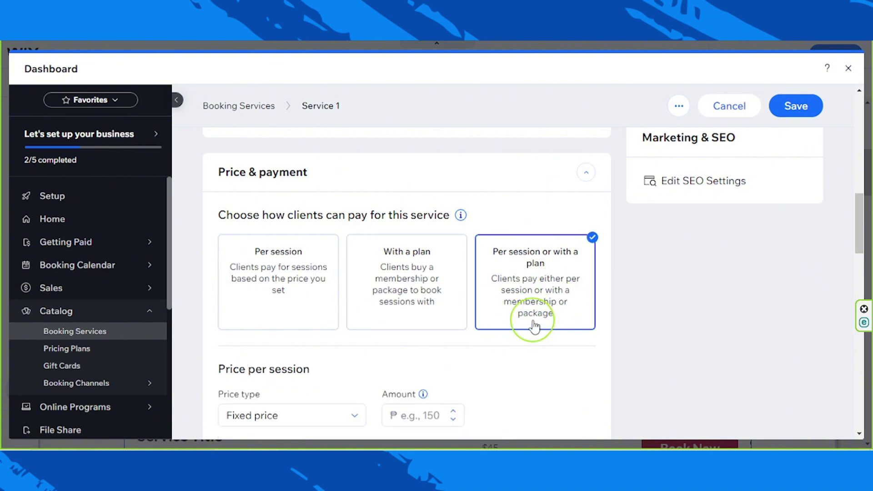
pyautogui.scroll(-3, 533, 323)
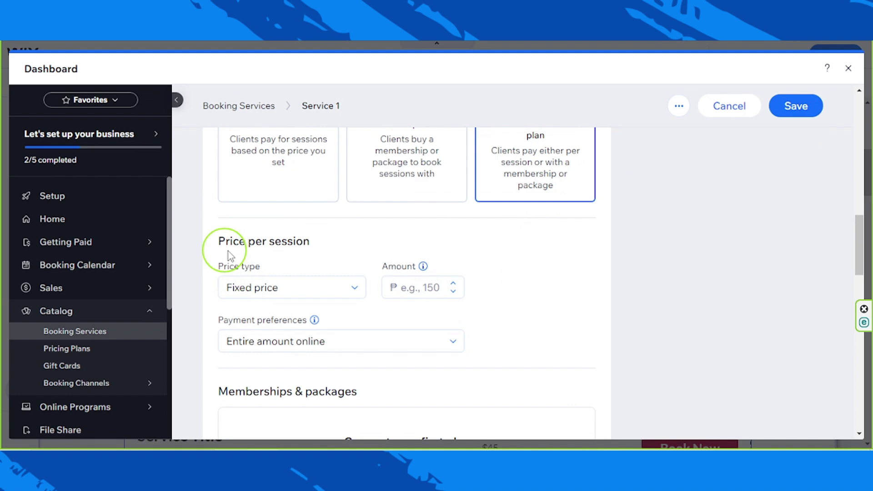
# - Set a fixed price of ₱2500 per session, paid as the entire amount online
pyautogui.click(294, 297)
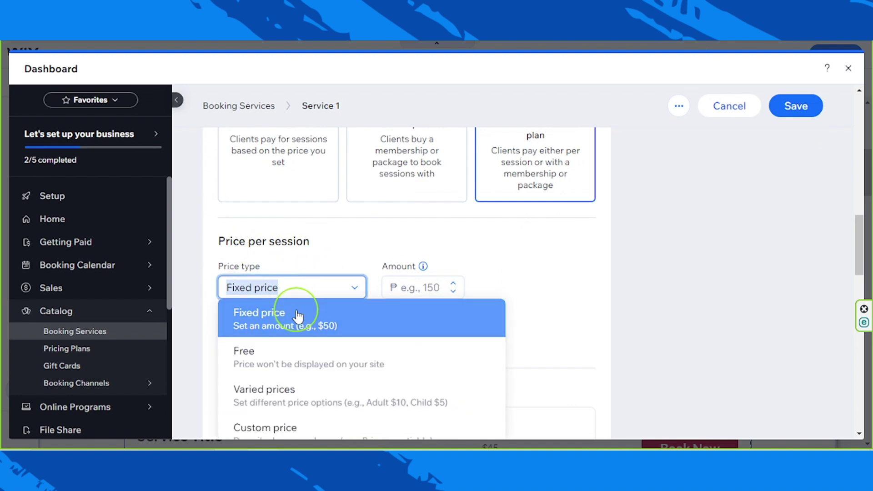
pyautogui.scroll(-1, 346, 309)
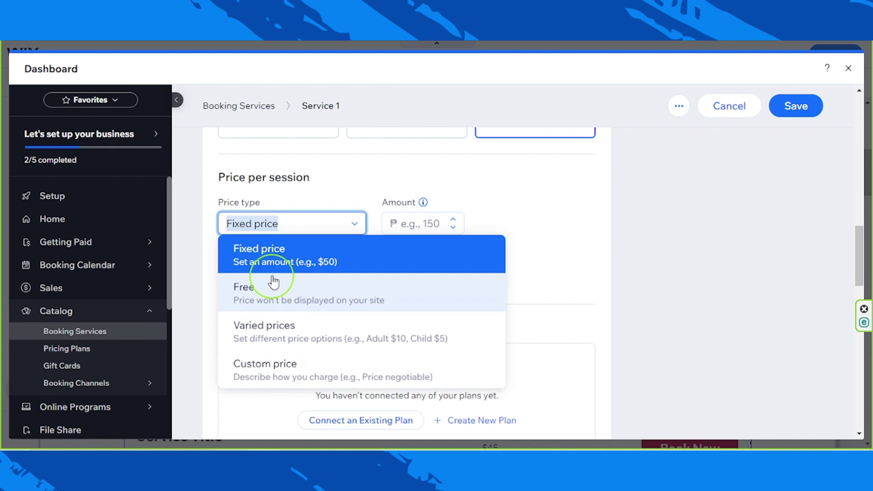
pyautogui.click(269, 254)
pyautogui.click(459, 230)
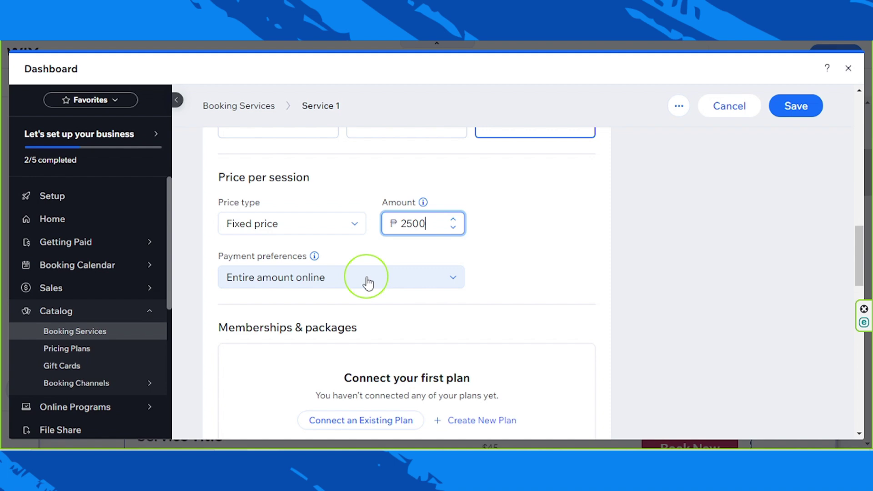
pyautogui.click(476, 259)
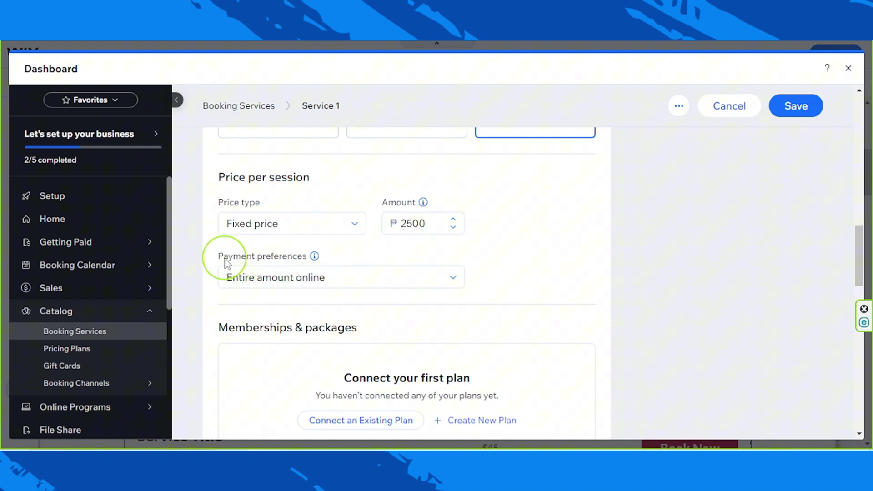
pyautogui.scroll(-2, 440, 248)
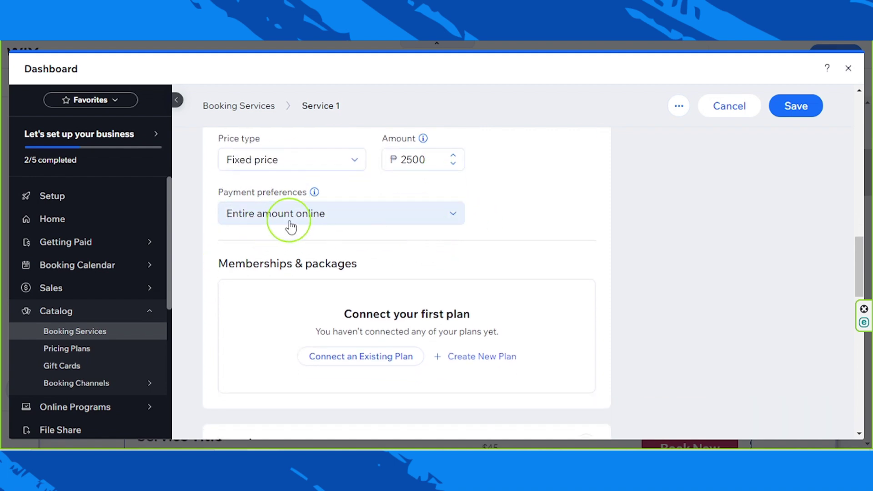
pyautogui.click(295, 217)
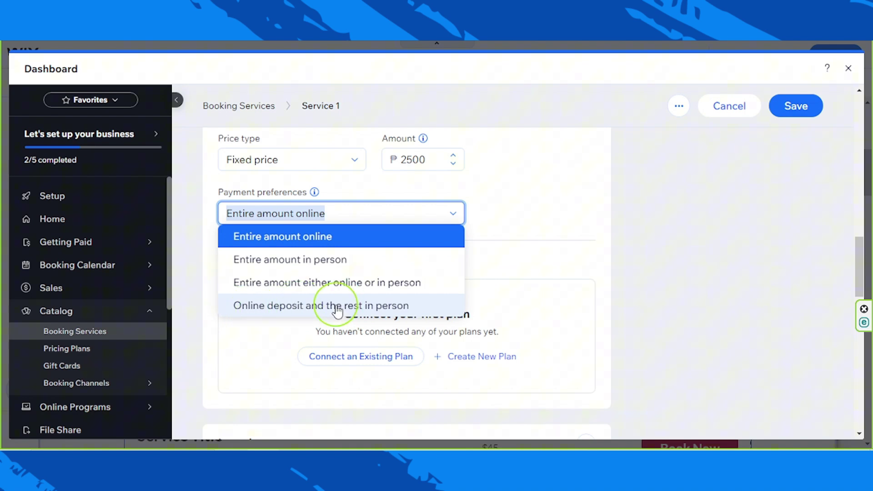
pyautogui.click(271, 233)
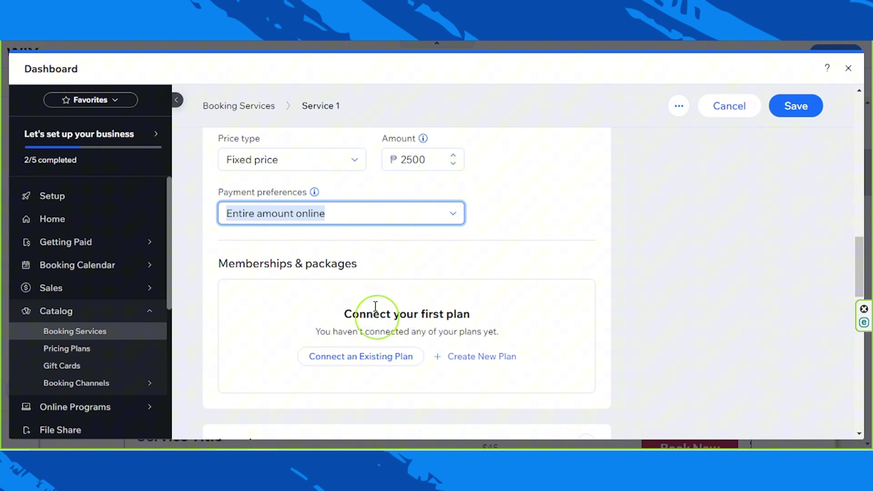
pyautogui.scroll(-1, 328, 304)
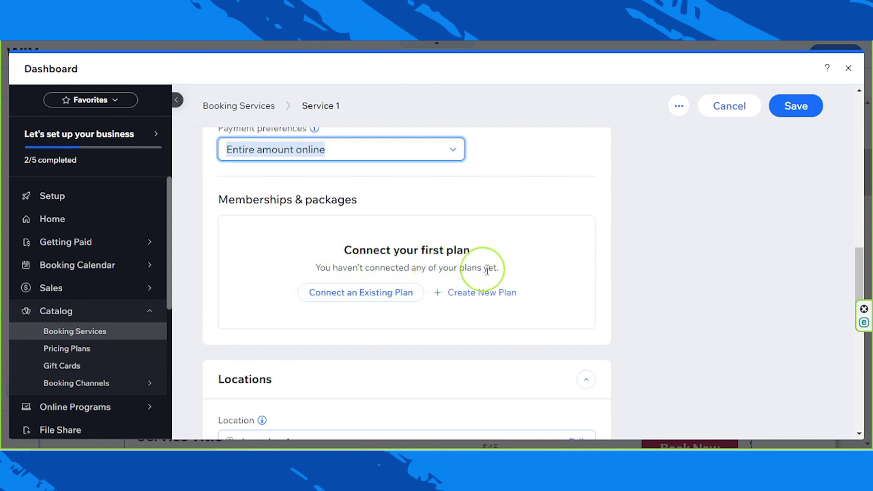
pyautogui.scroll(-1, 458, 358)
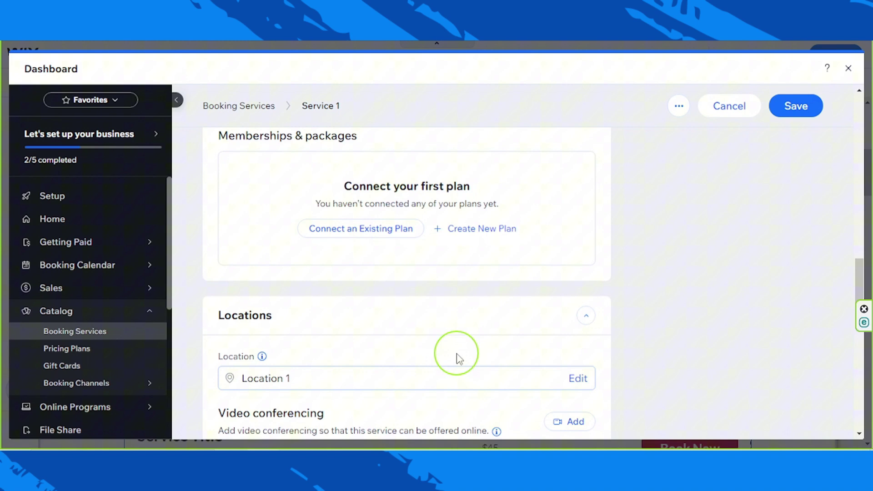
pyautogui.scroll(1, 445, 241)
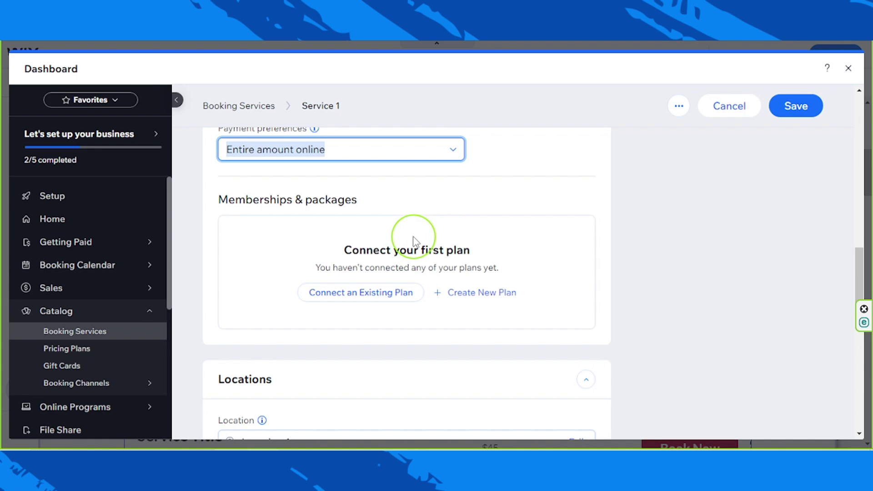
pyautogui.click(364, 294)
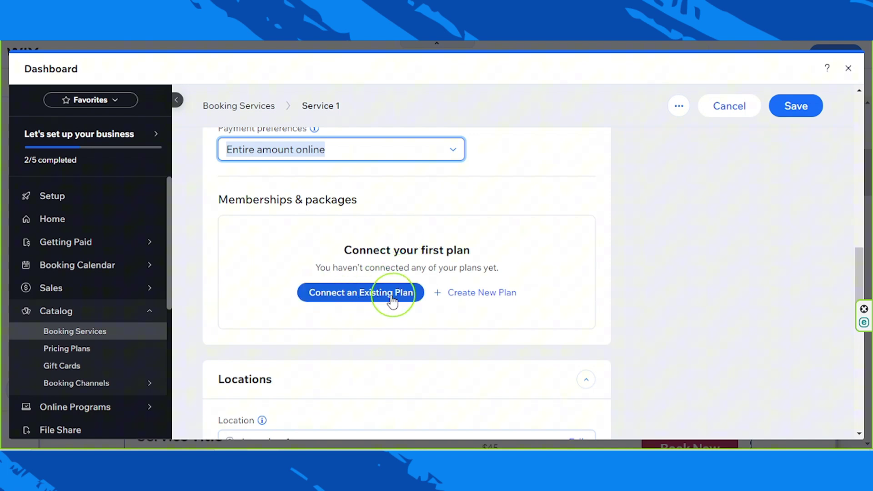
pyautogui.click(352, 297)
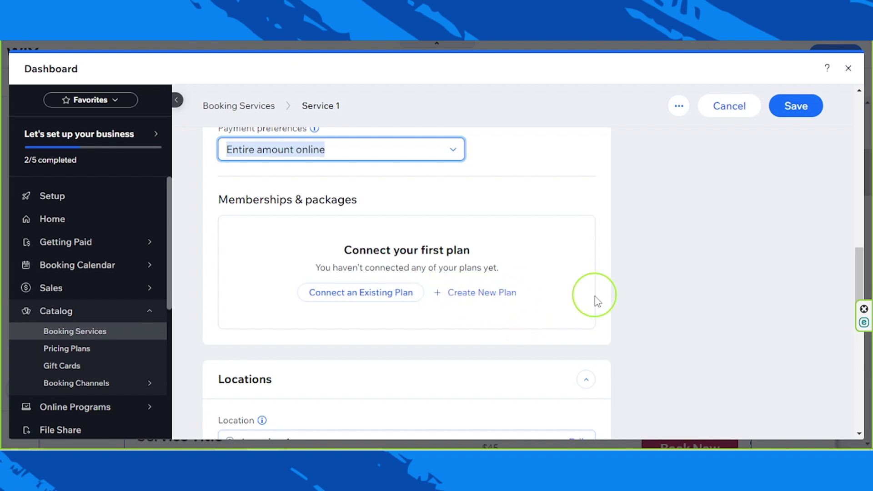
pyautogui.scroll(-4, 617, 351)
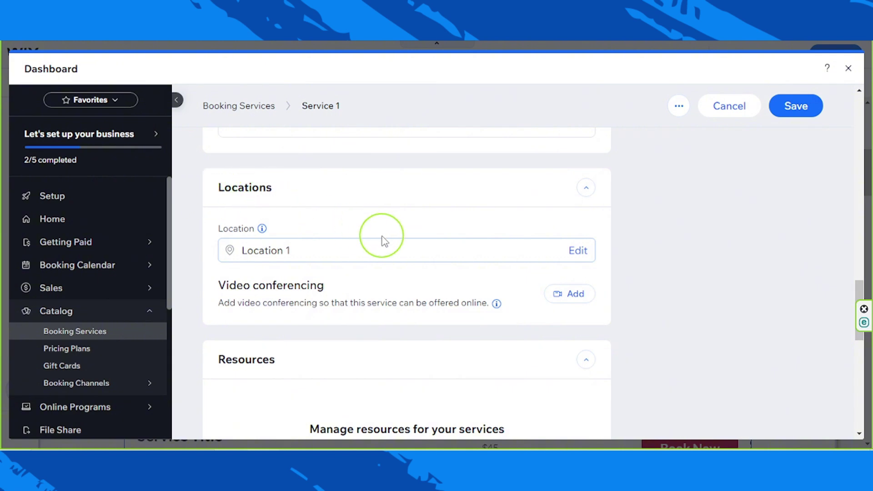
pyautogui.click(341, 258)
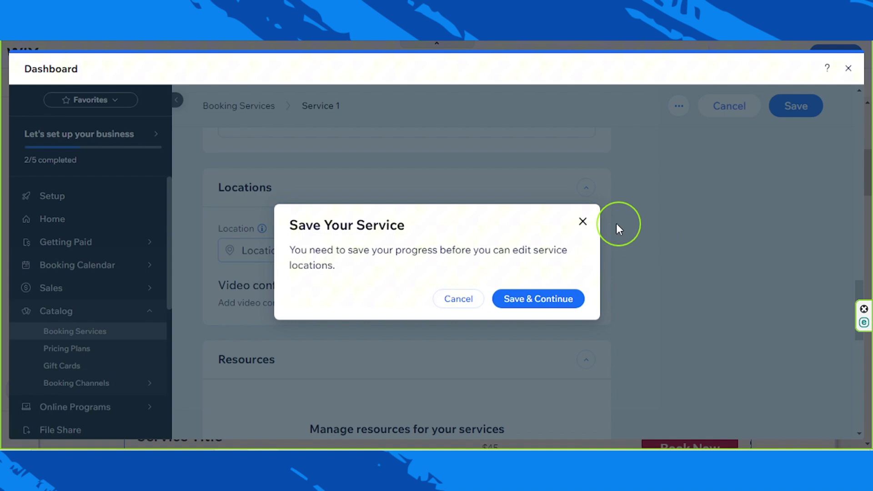
pyautogui.click(583, 222)
pyautogui.scroll(-2, 257, 300)
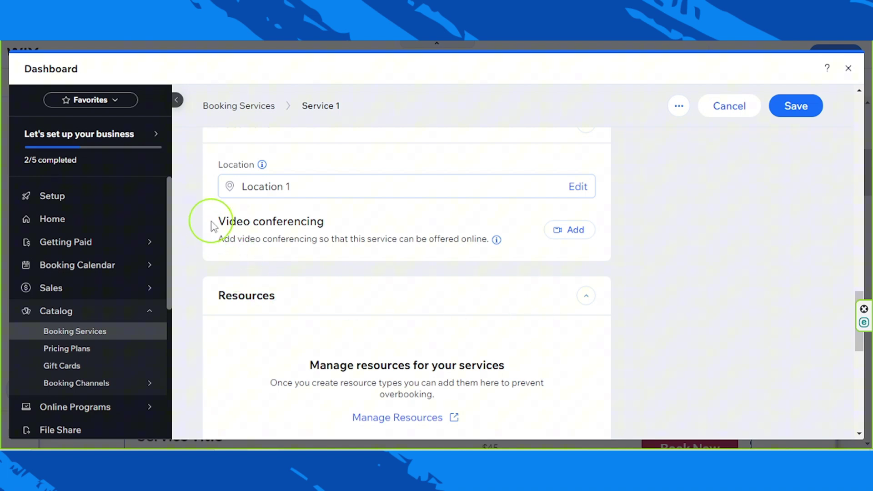
pyautogui.moveTo(214, 223); pyautogui.dragTo(348, 221)
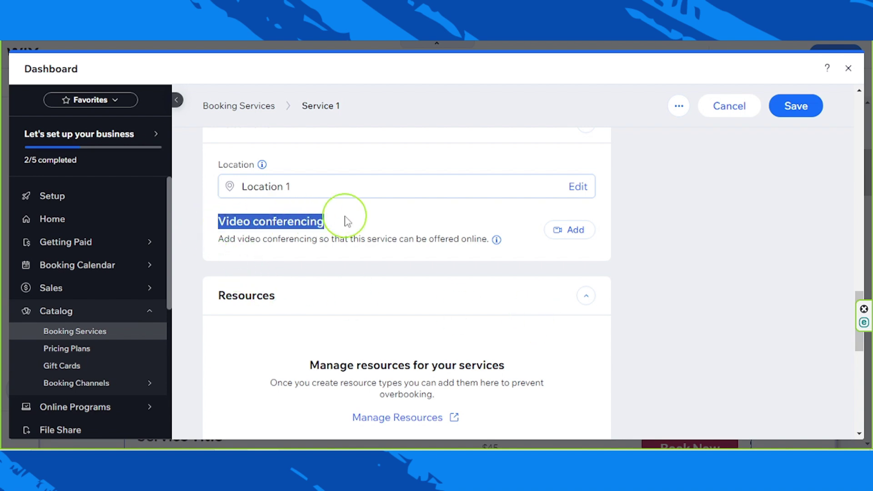
pyautogui.click(563, 232)
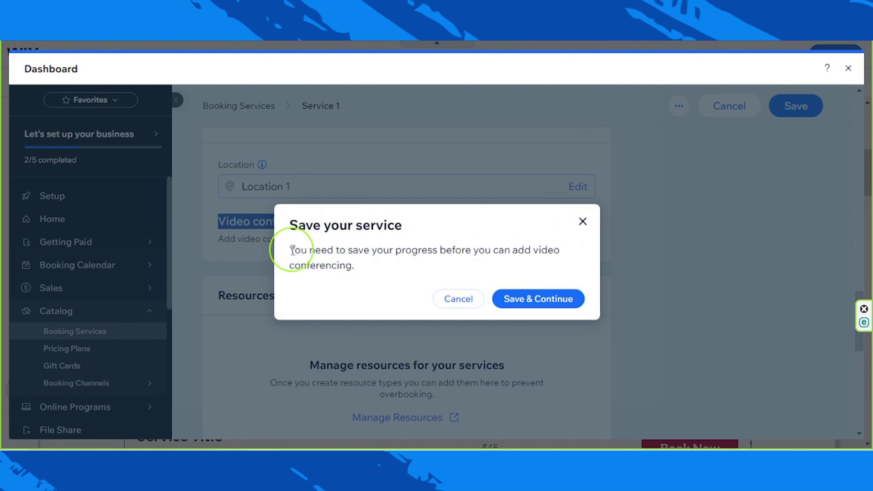
pyautogui.moveTo(291, 250); pyautogui.dragTo(353, 267)
pyautogui.click(364, 269)
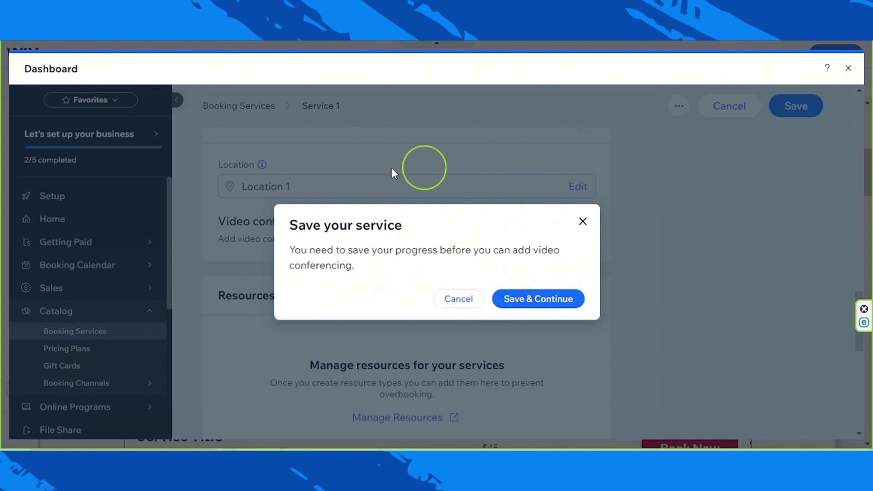
# - Dismiss the unsaved-changes prompts, including the one after Add Sessions, and scroll toward Booking preferences
pyautogui.click(582, 222)
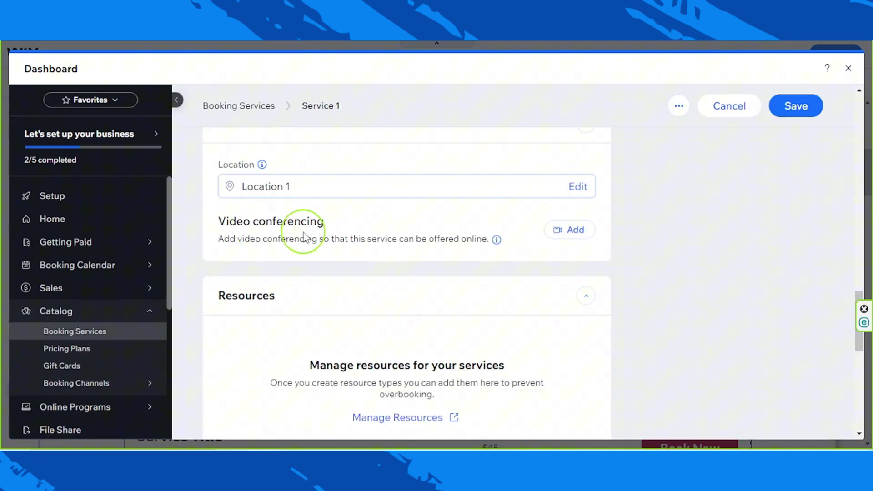
pyautogui.scroll(-3, 434, 291)
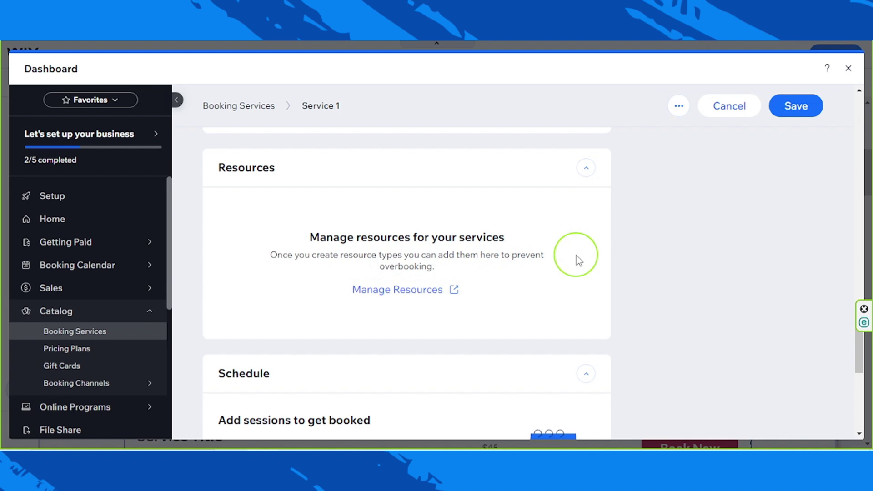
pyautogui.scroll(-1, 499, 325)
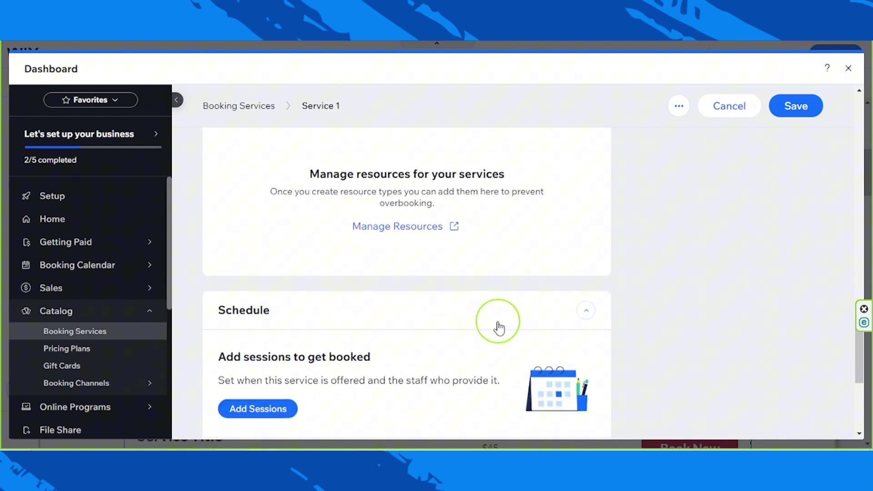
pyautogui.scroll(-1, 498, 322)
pyautogui.scroll(-1, 498, 320)
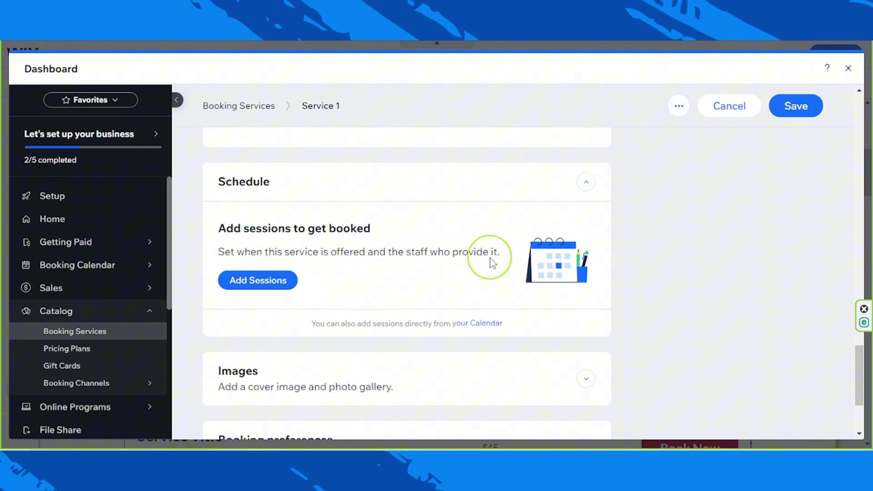
pyautogui.click(256, 284)
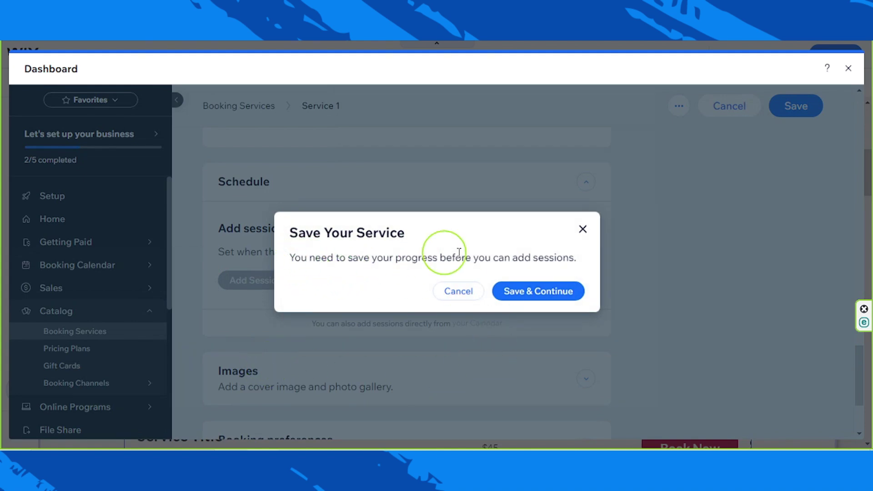
pyautogui.click(583, 230)
pyautogui.scroll(-3, 507, 344)
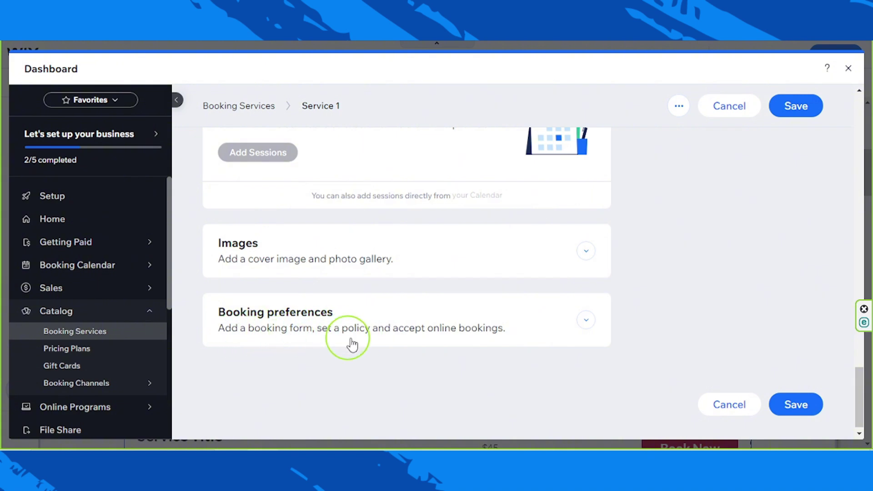
# - Expand Booking preferences and keep the Default booking form for Service 1
pyautogui.click(594, 324)
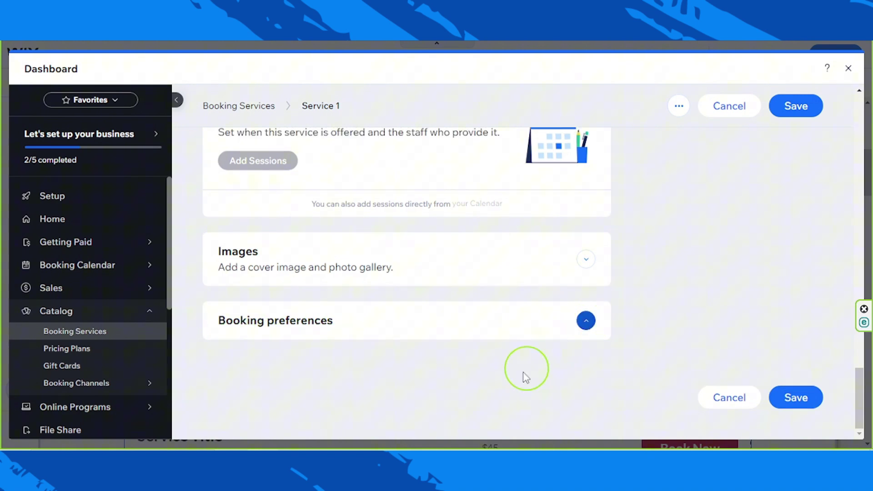
pyautogui.scroll(-5, 592, 258)
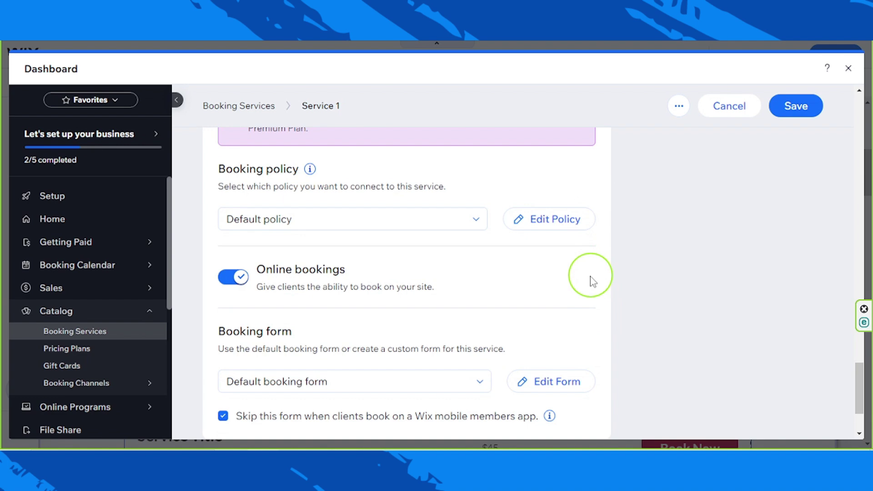
pyautogui.scroll(1, 593, 282)
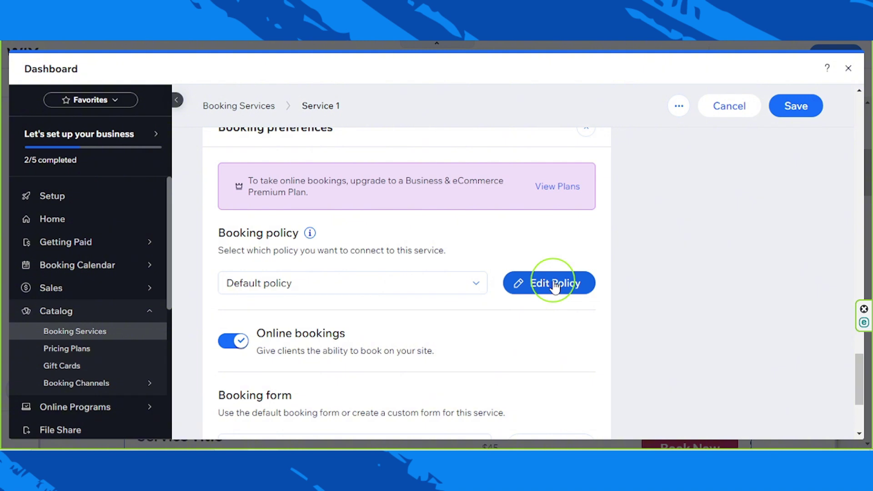
pyautogui.scroll(-3, 553, 285)
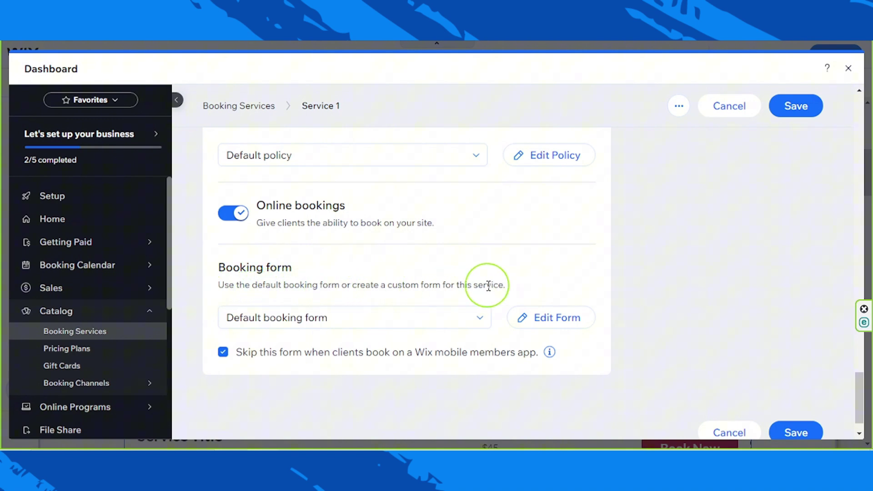
pyautogui.click(361, 321)
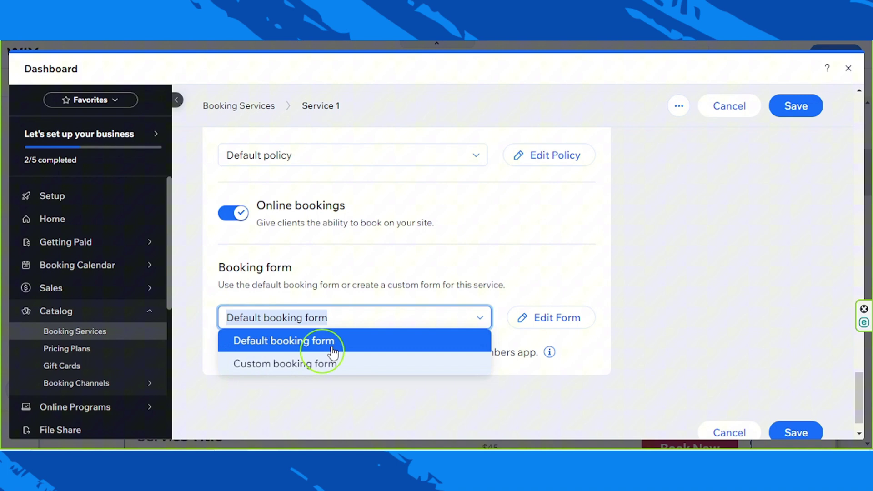
pyautogui.click(386, 278)
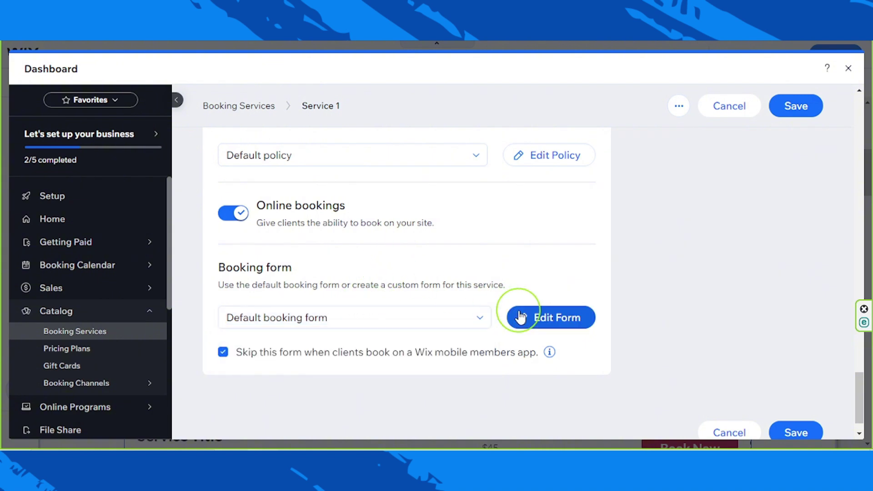
# - Enable 'Skip this form when clients book on a Wix mobile members app'
pyautogui.click(552, 312)
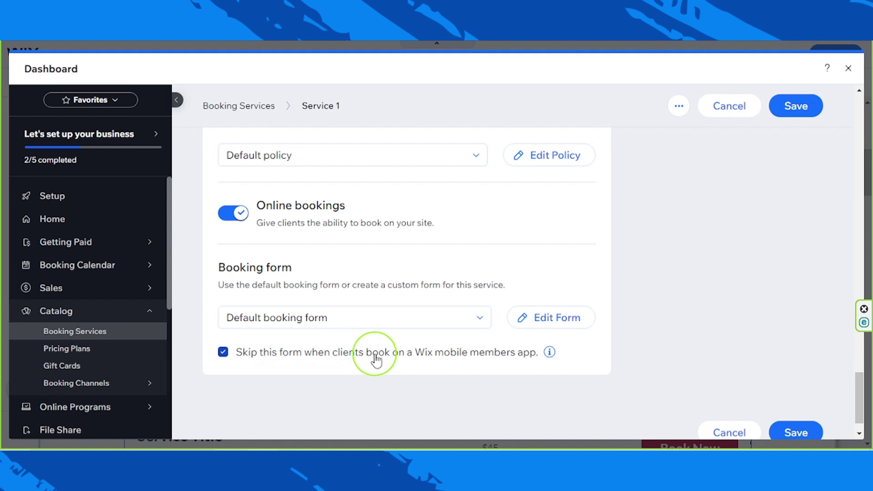
pyautogui.moveTo(548, 354)
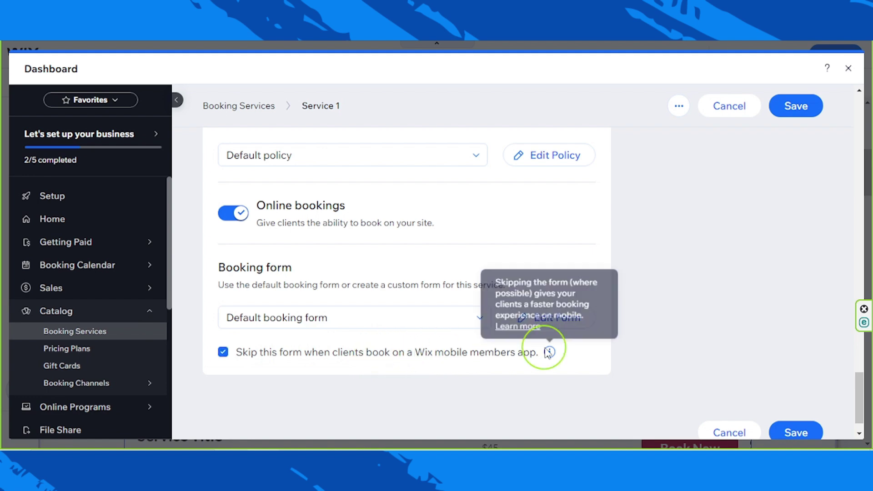
pyautogui.click(223, 353)
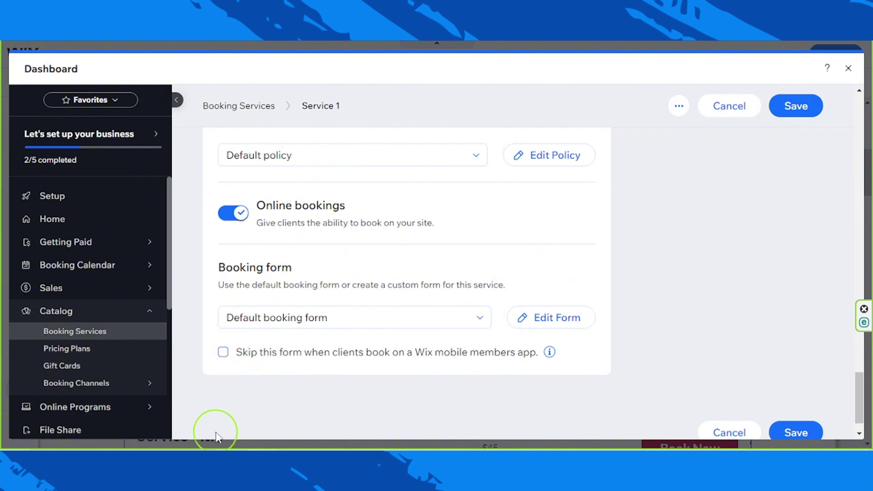
pyautogui.click(223, 353)
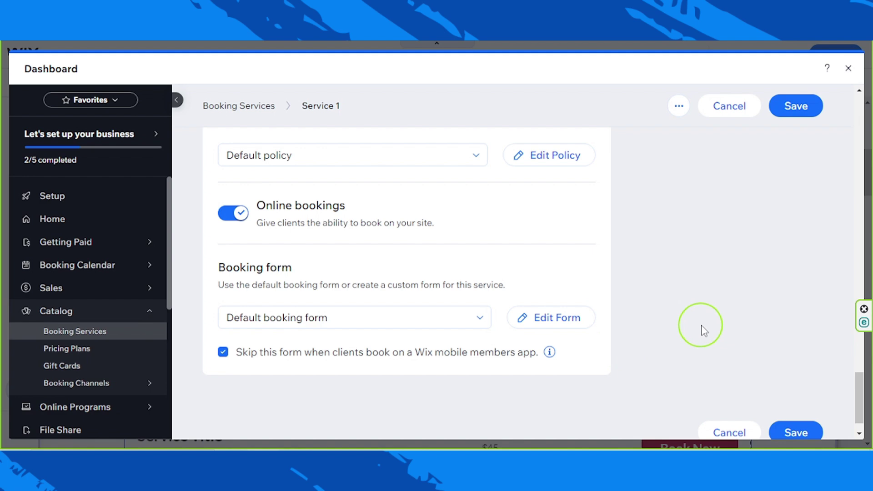
pyautogui.scroll(10, 702, 326)
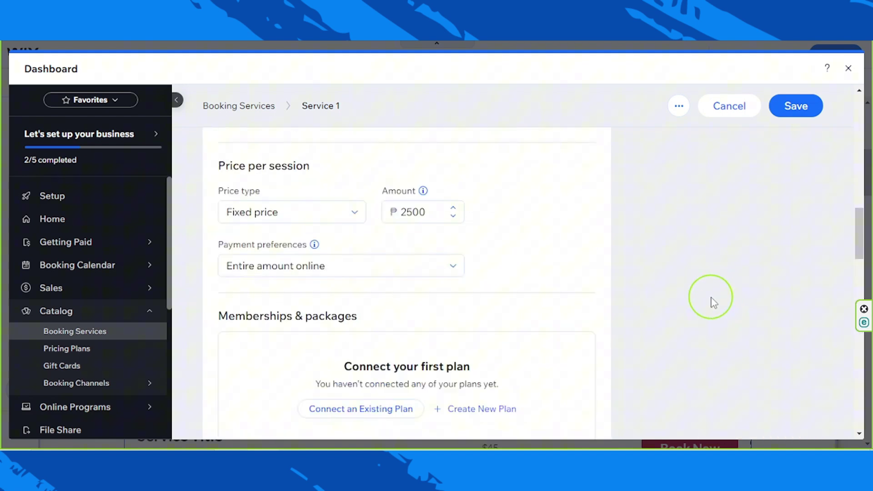
# - Save the Content Development Strategy service with Save Anyways, without connecting a plan
pyautogui.scroll(10, 673, 305)
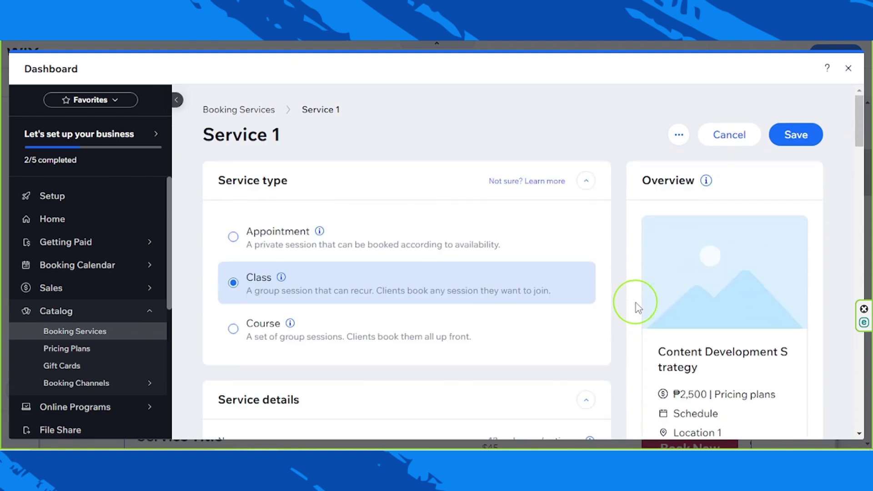
pyautogui.scroll(-4, 576, 305)
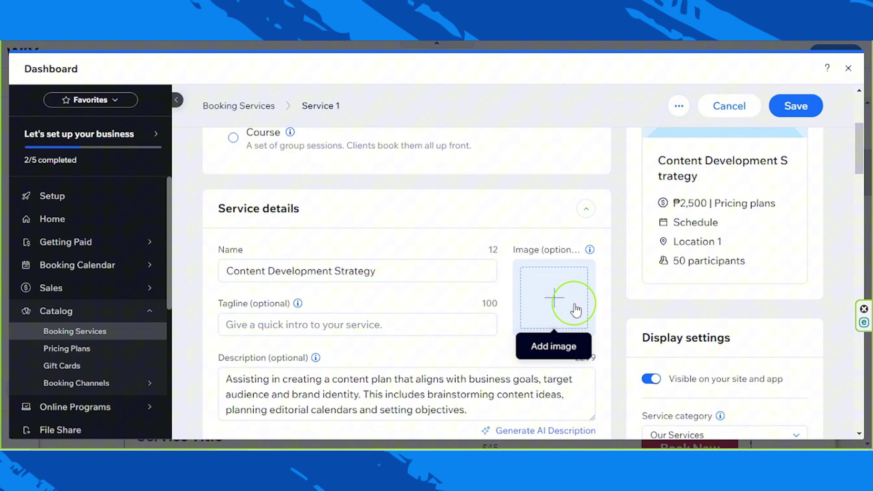
pyautogui.scroll(-15, 576, 310)
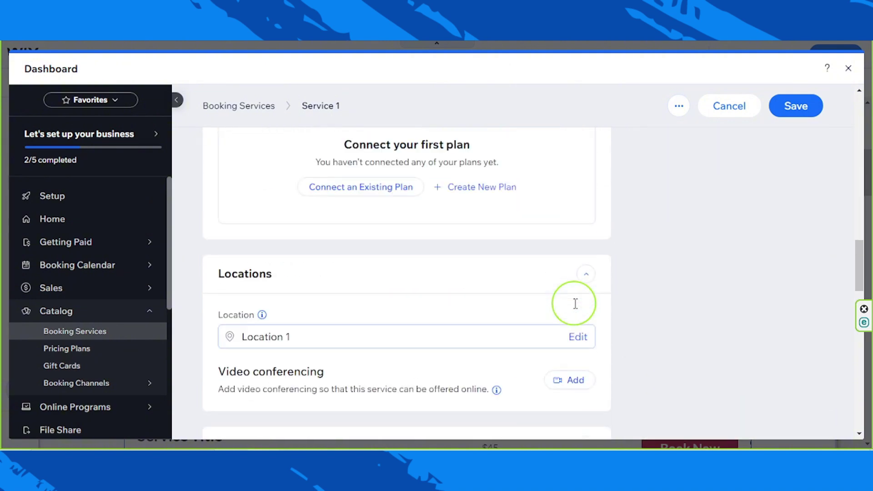
pyautogui.scroll(15, 575, 305)
pyautogui.scroll(-3, 577, 305)
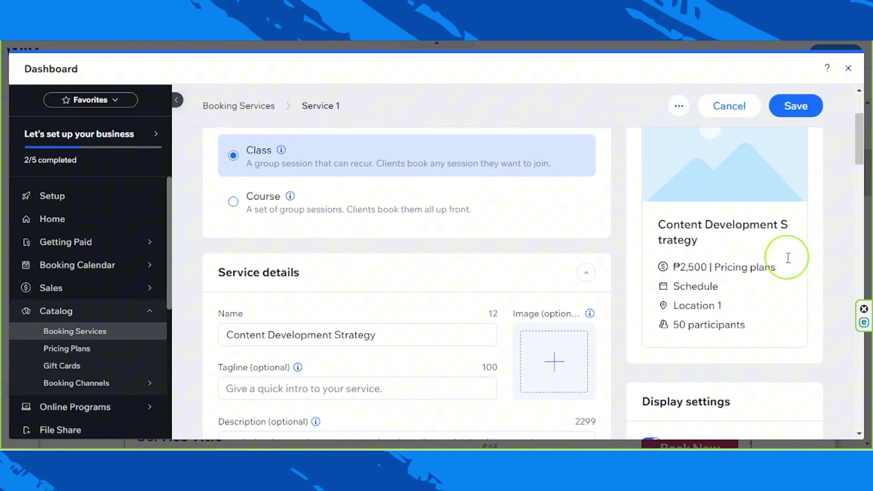
pyautogui.scroll(3, 737, 293)
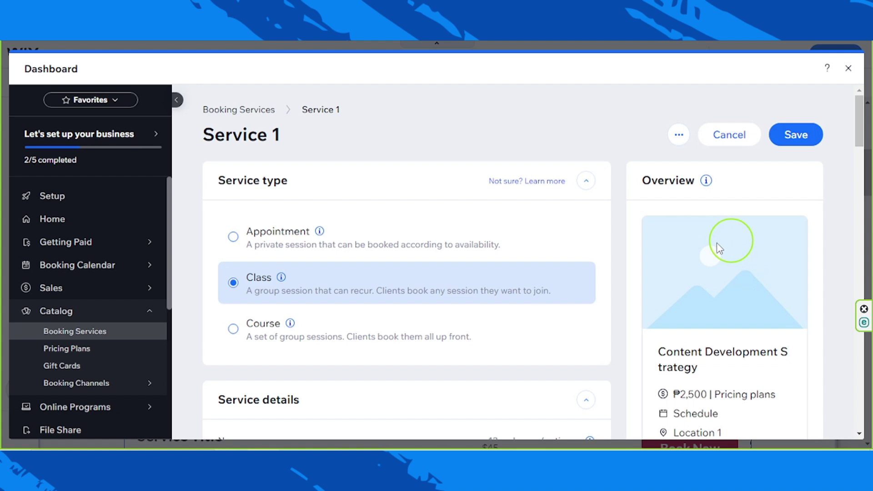
pyautogui.scroll(-5, 724, 289)
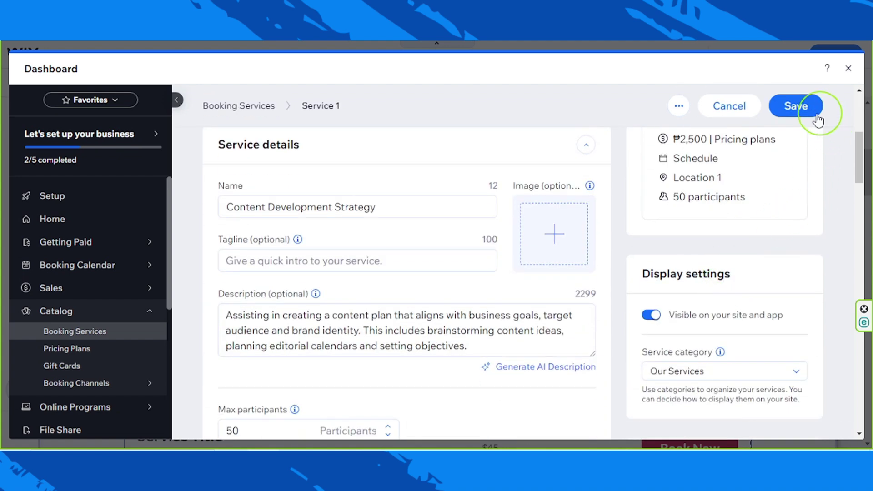
pyautogui.click(795, 109)
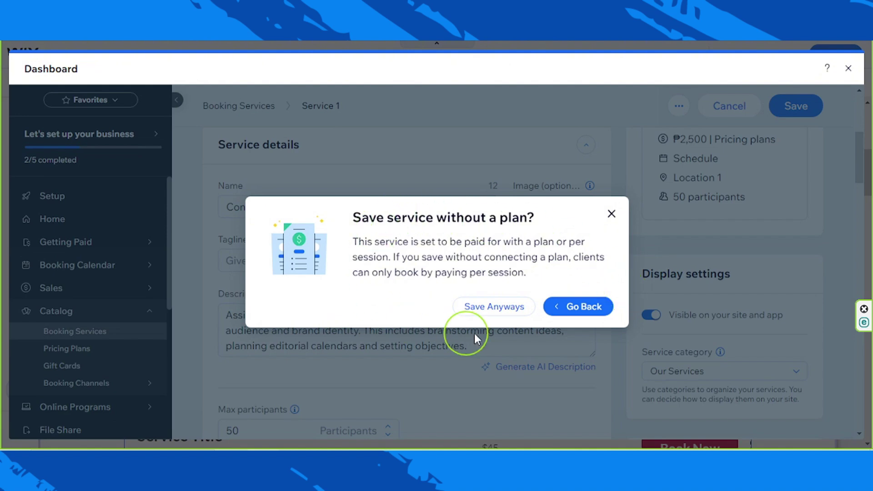
pyautogui.click(501, 311)
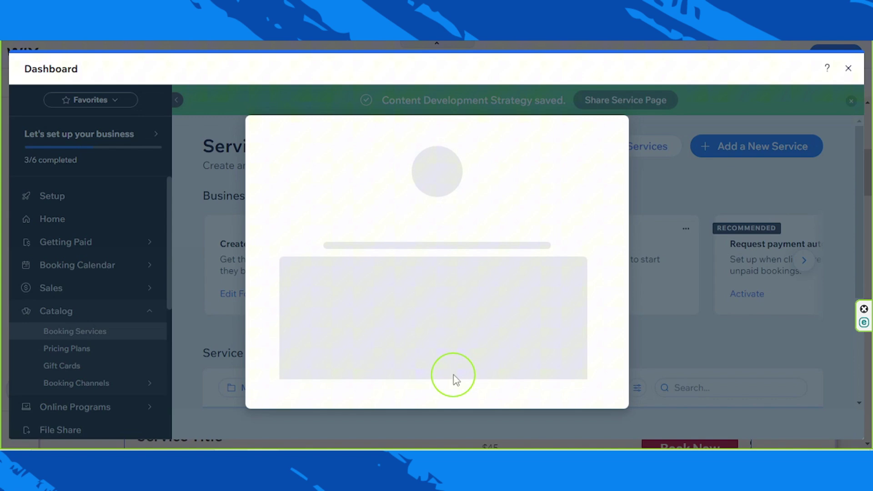
# - Close the upgrade popup and scroll to the Service list
pyautogui.click(611, 133)
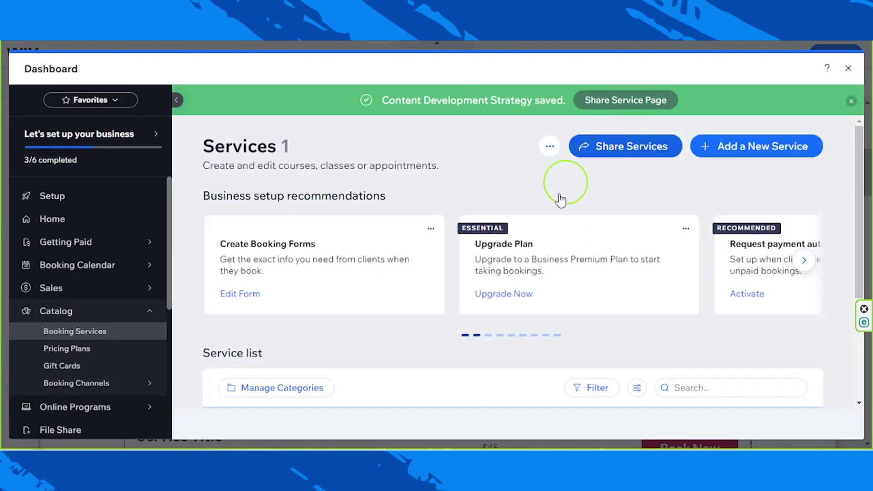
pyautogui.scroll(-3, 510, 298)
pyautogui.scroll(-1, 504, 294)
pyautogui.moveTo(389, 286)
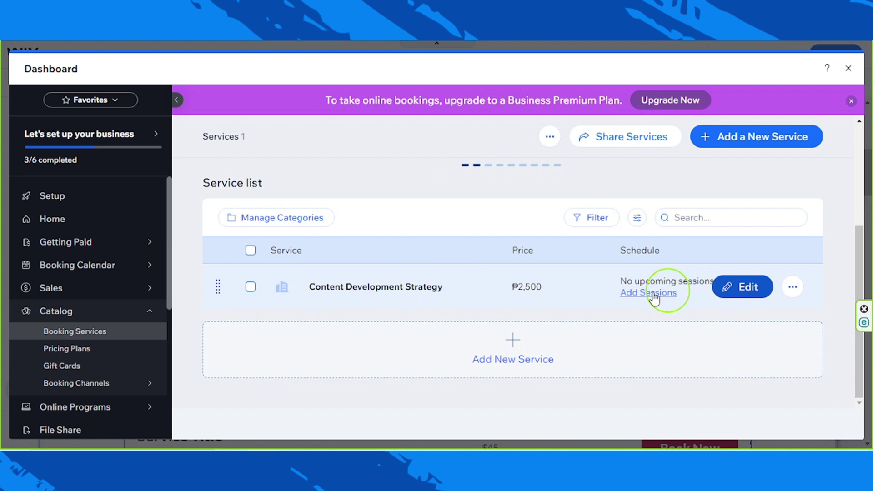
# - Reopen Content Development Strategy and start adding Zoom video conferencing under Locations
pyautogui.click(586, 303)
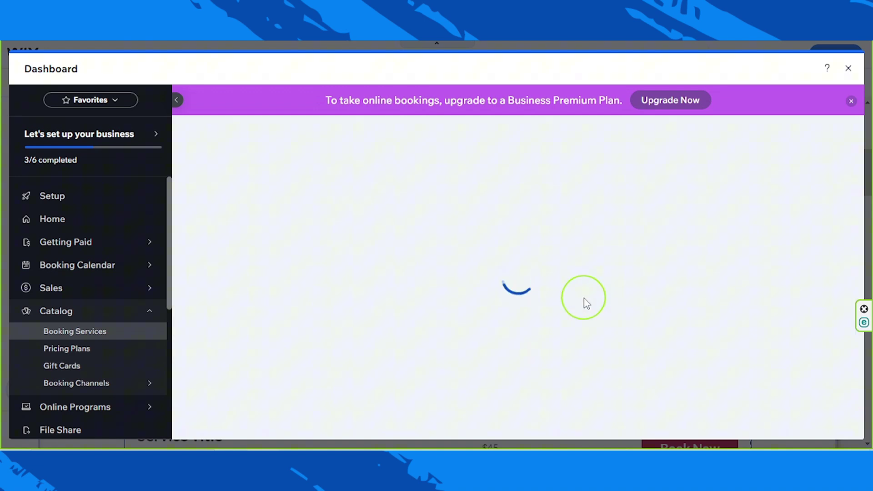
pyautogui.scroll(-10, 583, 298)
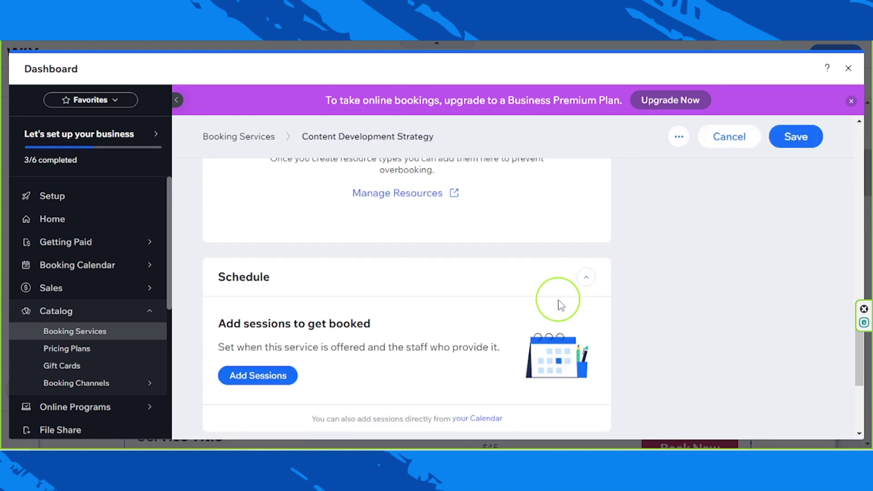
pyautogui.scroll(-6, 559, 303)
pyautogui.scroll(12, 558, 303)
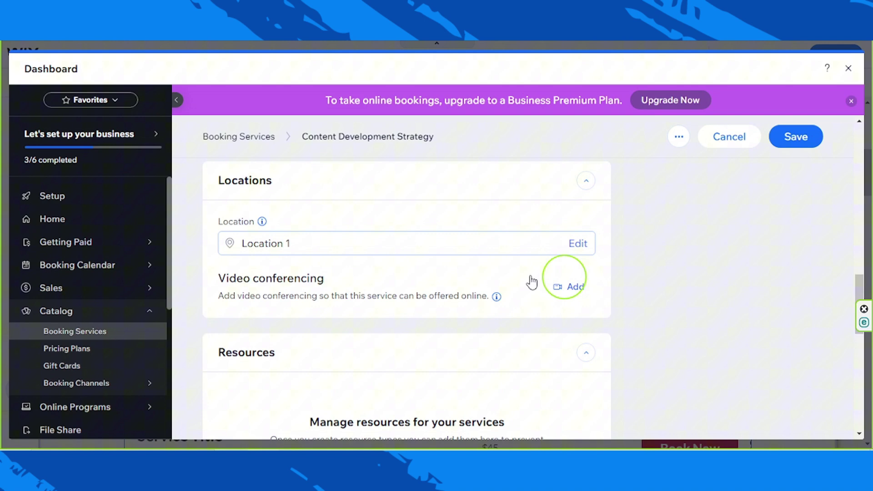
pyautogui.click(566, 288)
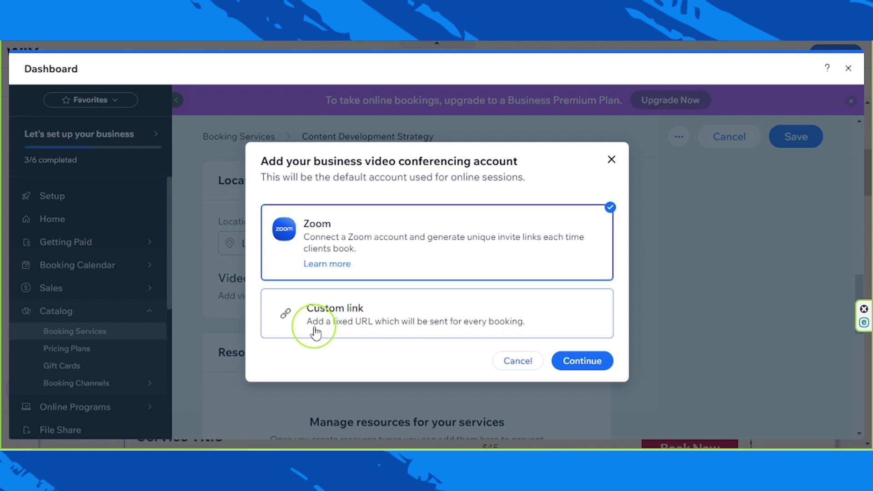
pyautogui.click(581, 362)
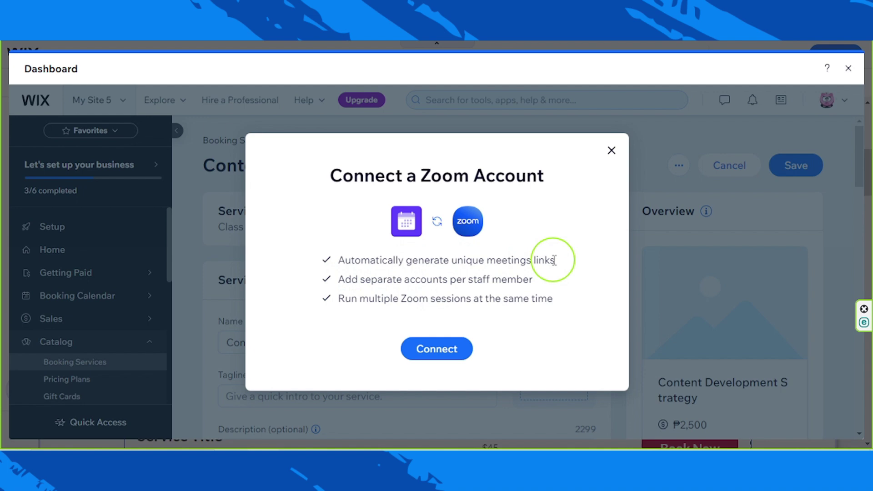
# - Review the Connect a Zoom Account notes on staff accounts and multiple sessions
pyautogui.moveTo(341, 279); pyautogui.dragTo(529, 279)
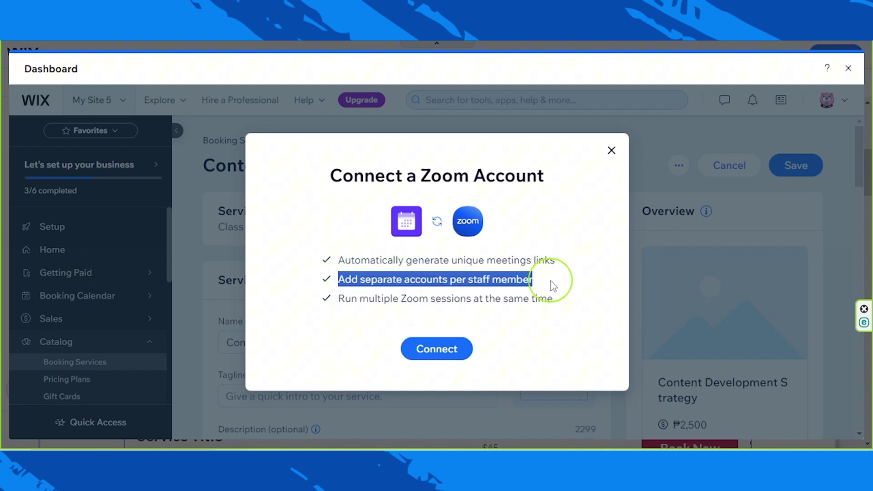
pyautogui.click(509, 280)
pyautogui.moveTo(331, 301); pyautogui.dragTo(610, 302)
pyautogui.click(599, 223)
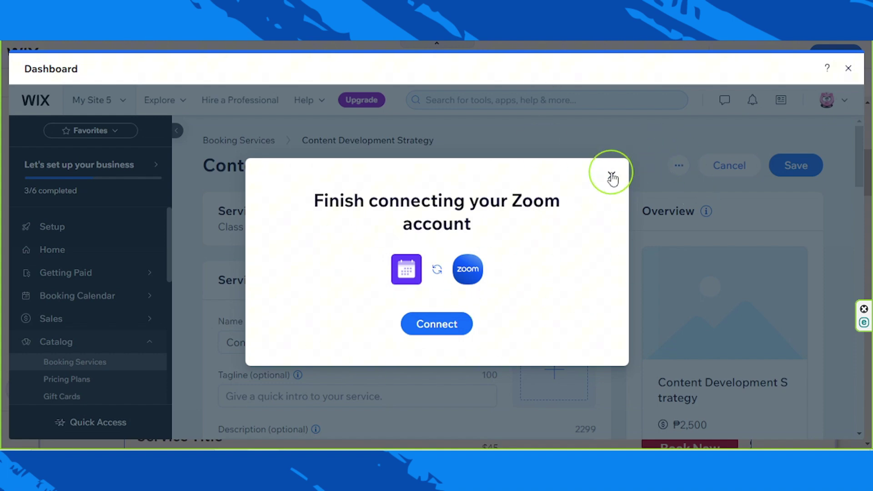
# - Close the Zoom connection prompt and start adding class sessions to the schedule
pyautogui.click(611, 177)
pyautogui.scroll(-10, 322, 228)
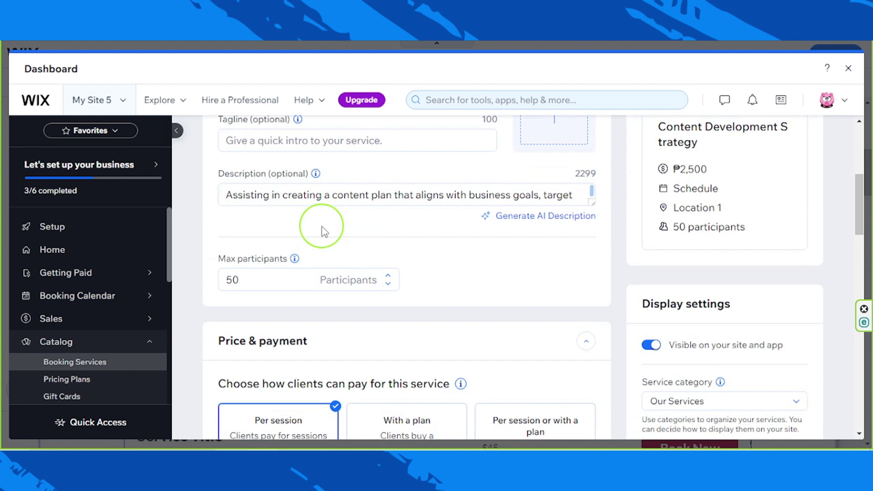
pyautogui.scroll(-10, 323, 231)
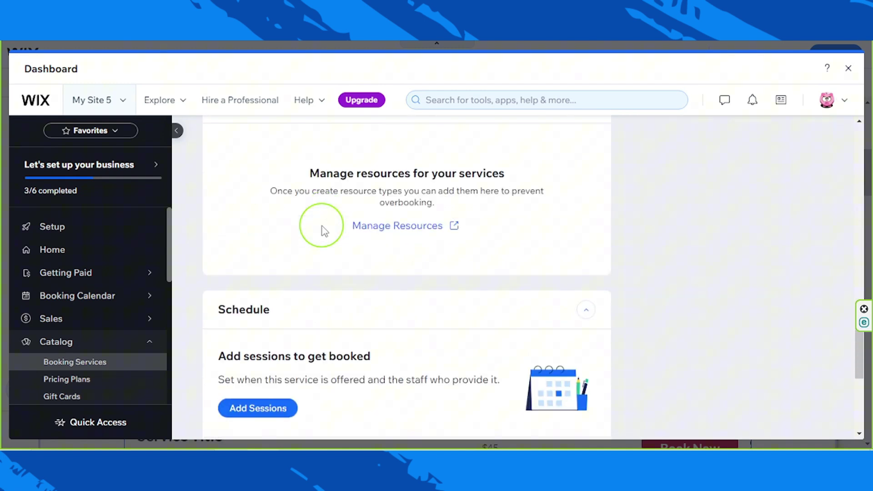
pyautogui.scroll(-3, 322, 226)
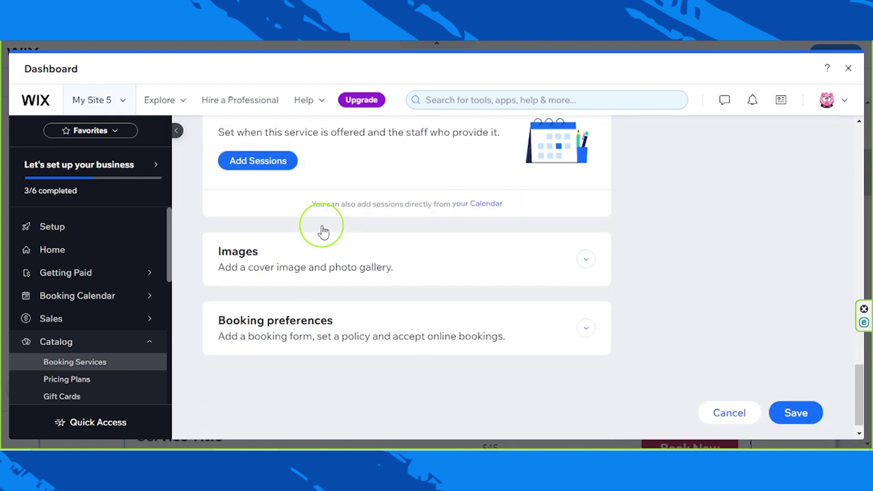
pyautogui.scroll(5, 323, 227)
pyautogui.scroll(-3, 322, 225)
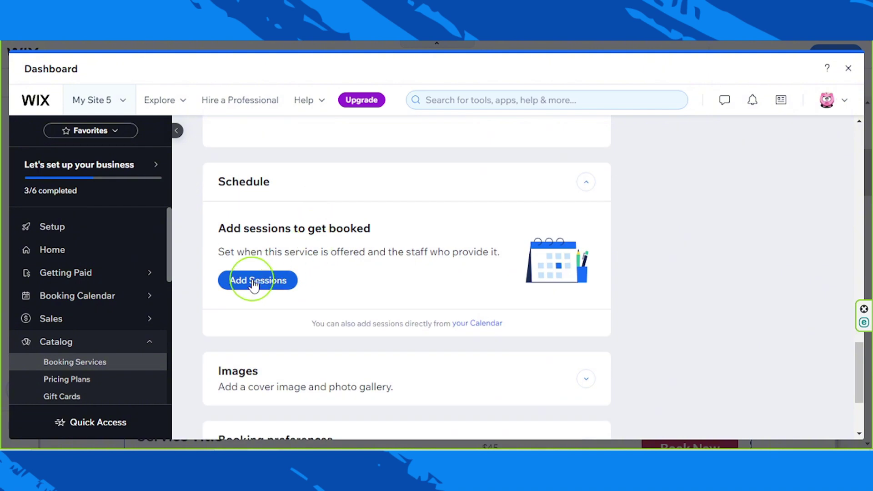
pyautogui.click(254, 283)
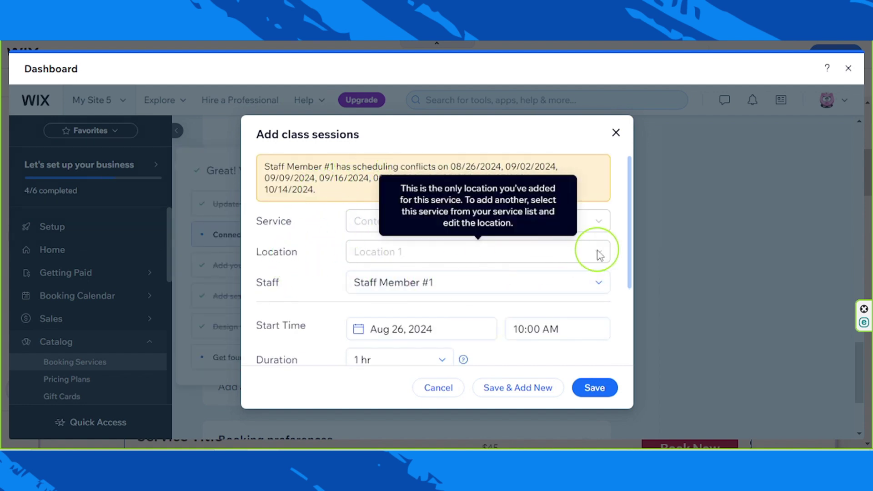
# - Keep Staff Member #1 as the sessions' staff member
pyautogui.moveTo(588, 257)
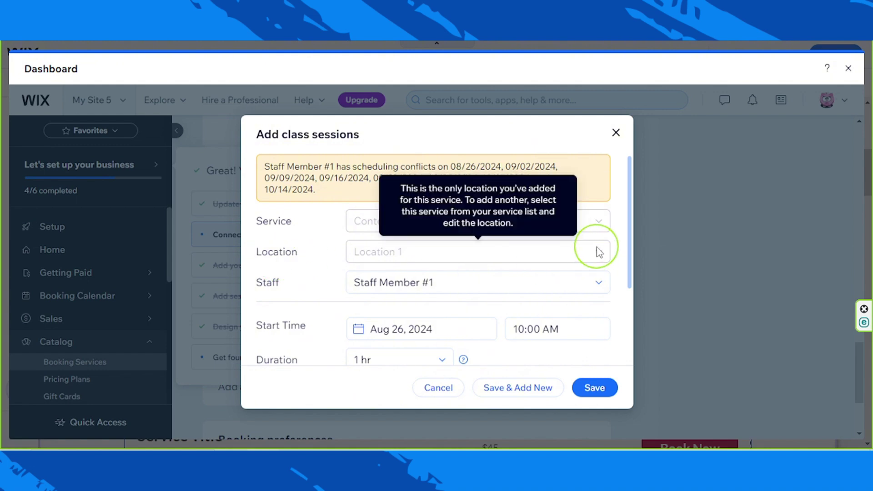
pyautogui.click(302, 254)
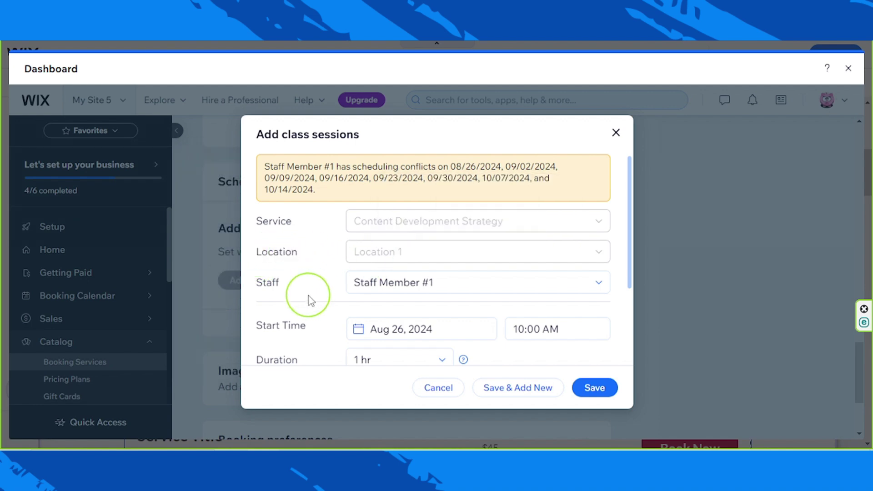
pyautogui.scroll(-2, 309, 296)
pyautogui.click(457, 218)
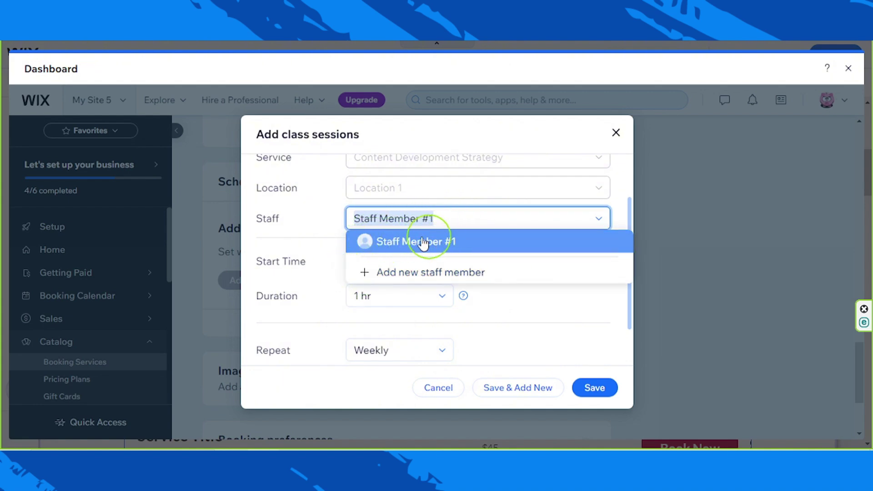
pyautogui.click(313, 220)
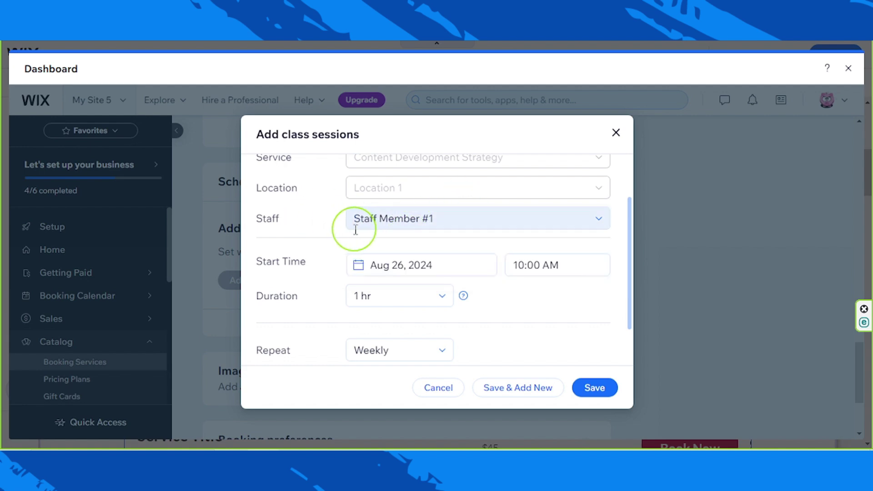
# - Set sessions to repeat weekly on Monday, Wednesday and Friday
pyautogui.scroll(-2, 327, 277)
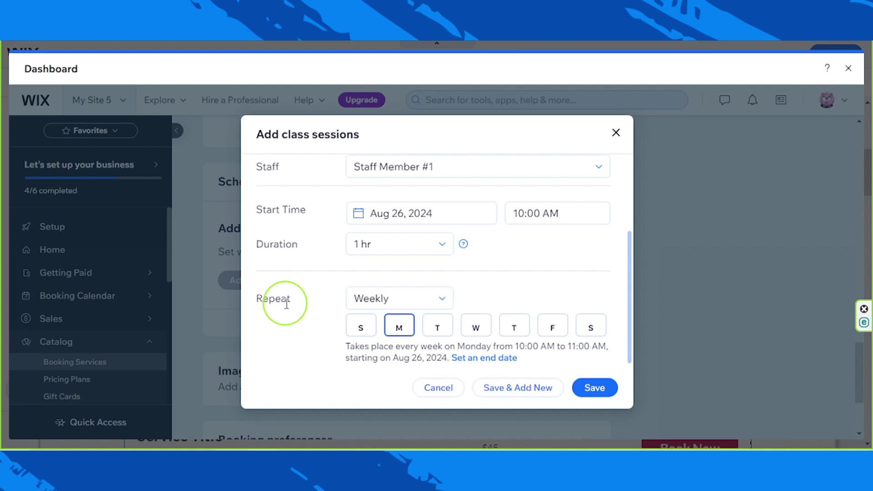
pyautogui.click(441, 296)
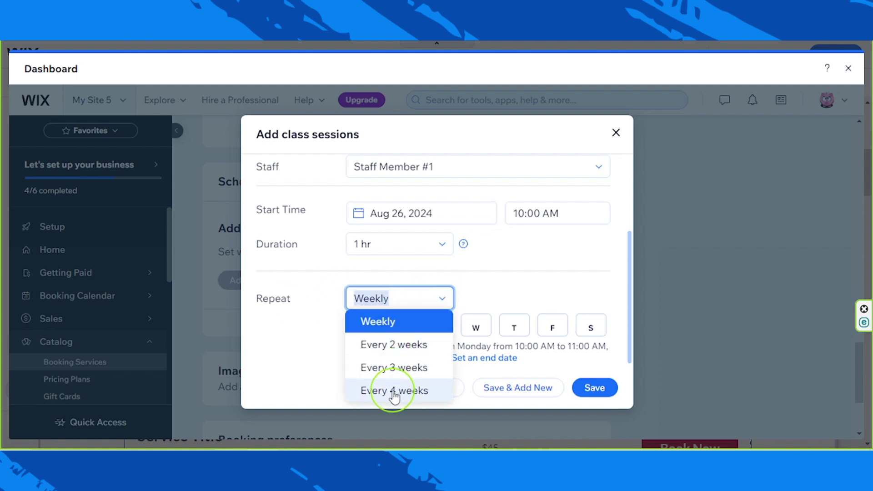
pyautogui.click(482, 298)
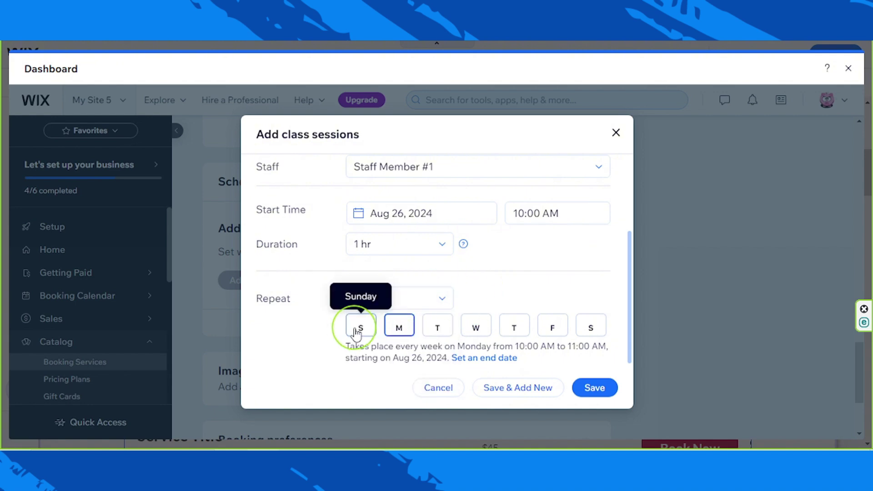
pyautogui.click(476, 327)
pyautogui.click(552, 327)
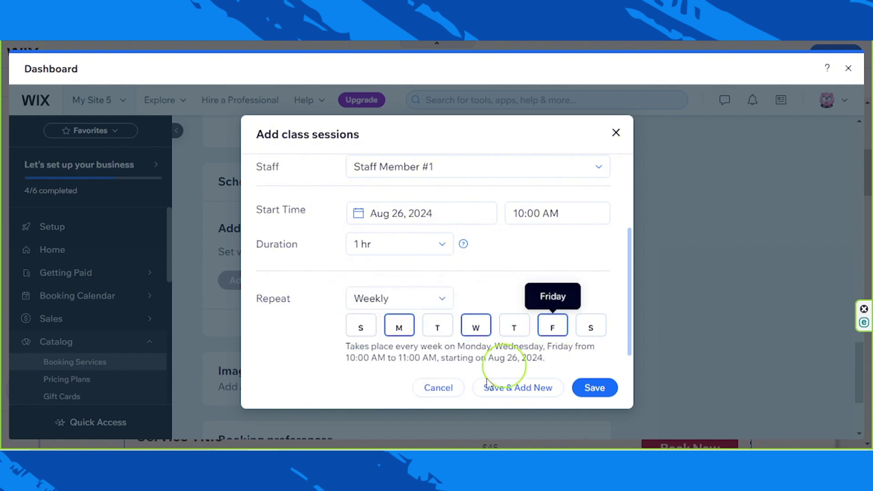
pyautogui.scroll(-1, 327, 318)
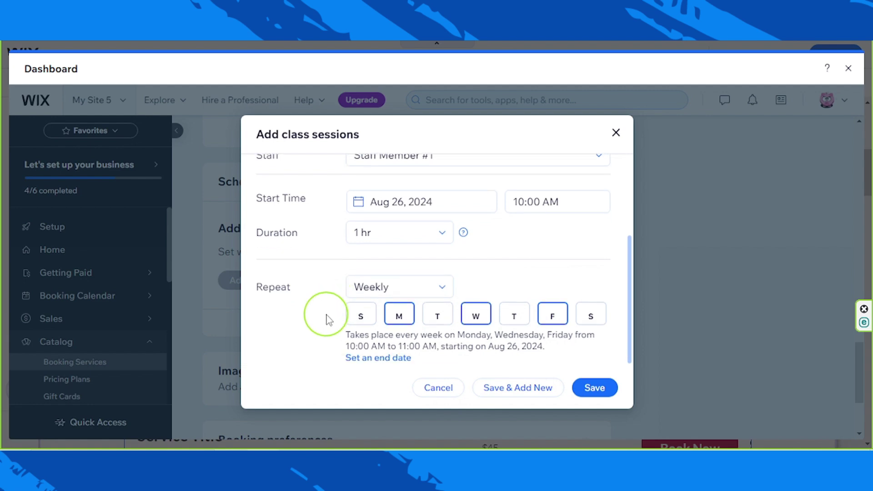
# - Save the new recurring Mon/Wed/Fri class sessions
pyautogui.click(597, 386)
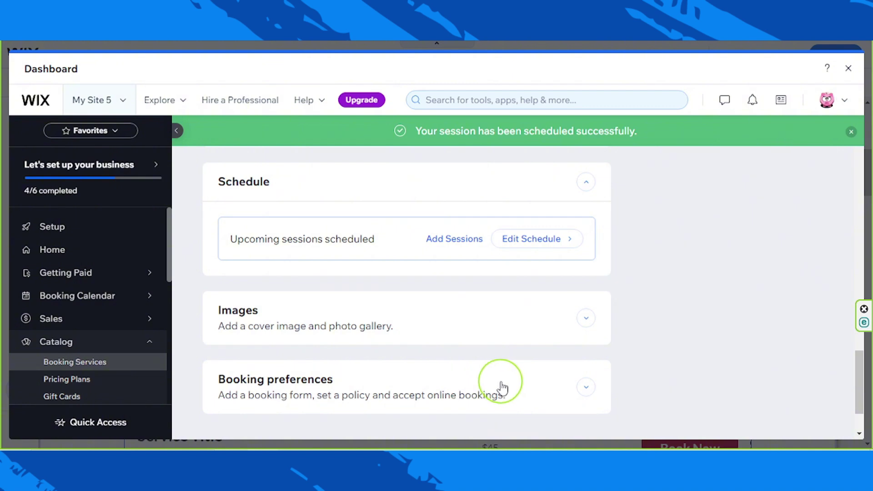
pyautogui.scroll(-2, 505, 387)
pyautogui.scroll(4, 504, 387)
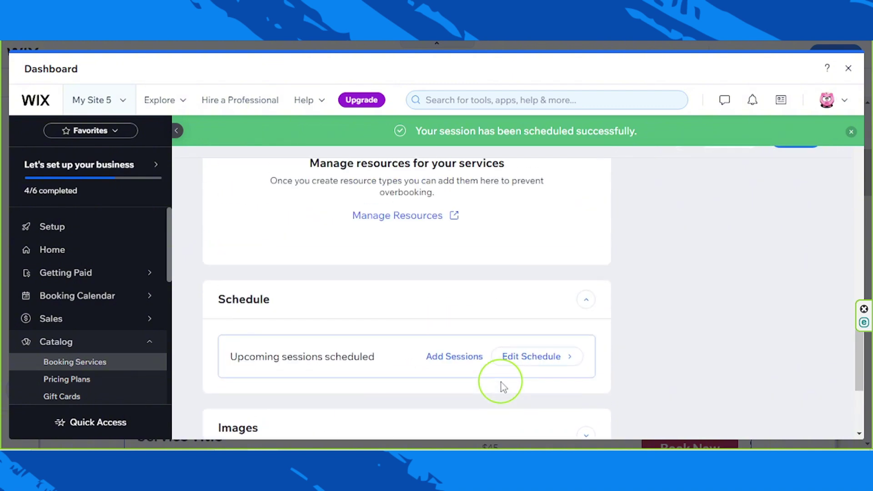
pyautogui.scroll(6, 501, 384)
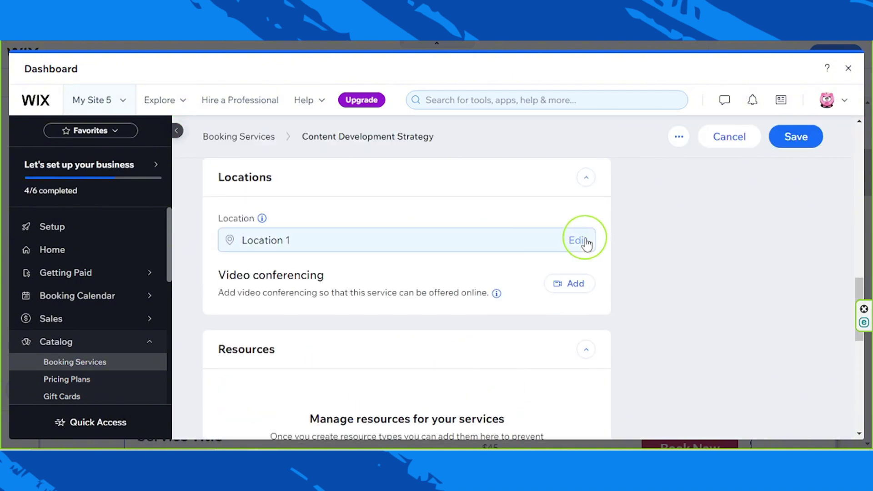
pyautogui.scroll(-10, 629, 304)
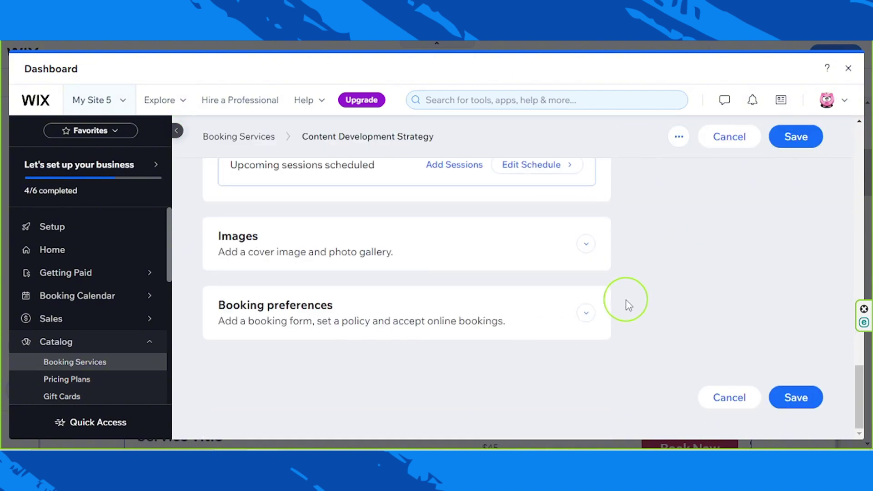
# - Save the Content Development Strategy service and scroll to the Service list
pyautogui.click(790, 141)
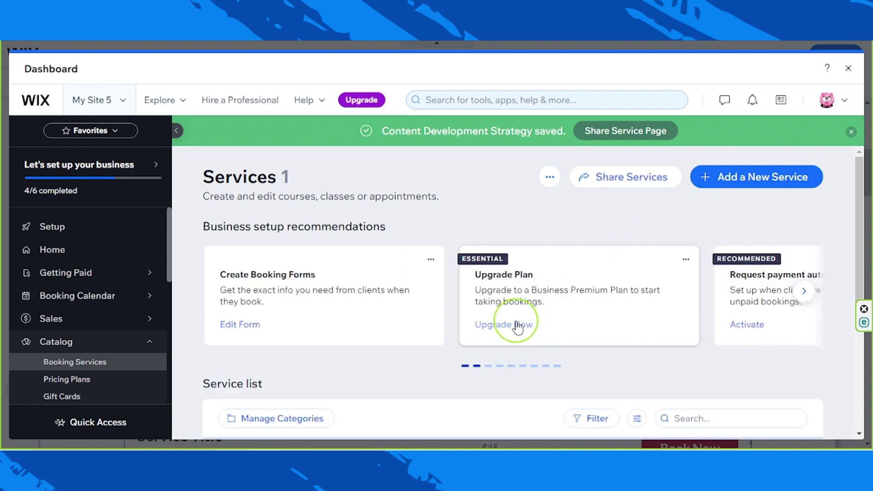
pyautogui.moveTo(203, 191); pyautogui.dragTo(321, 185)
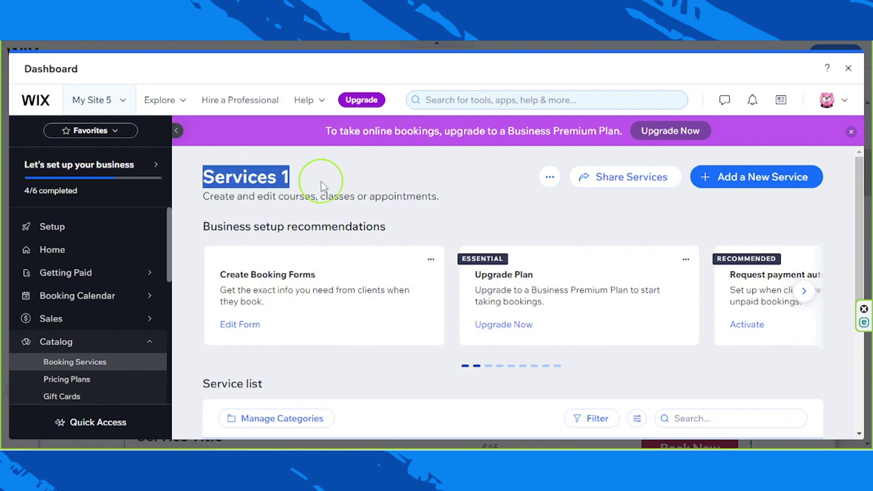
pyautogui.scroll(-4, 362, 286)
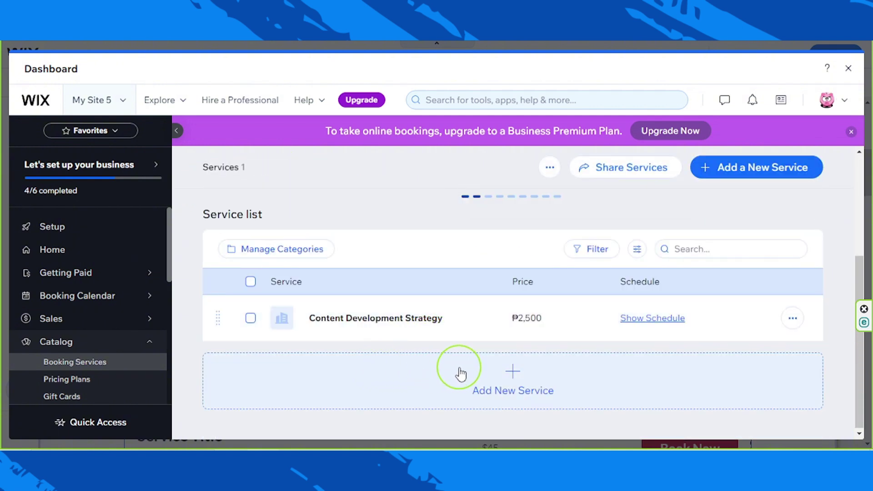
# - Add a new service from the Career Coaching Session template and remove its image
pyautogui.click(481, 388)
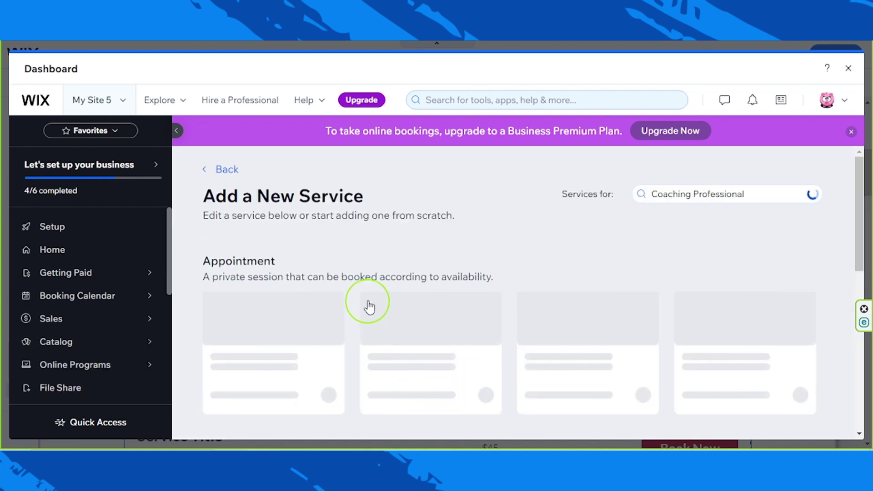
pyautogui.scroll(-2, 336, 359)
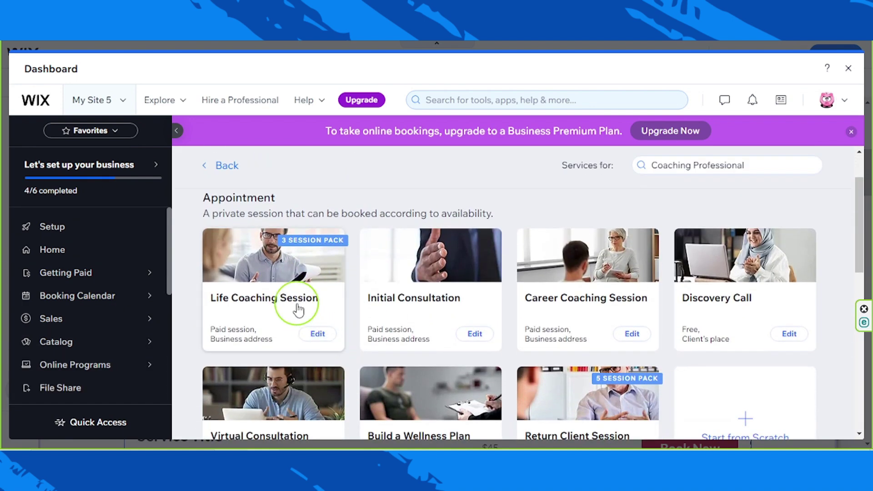
pyautogui.click(546, 279)
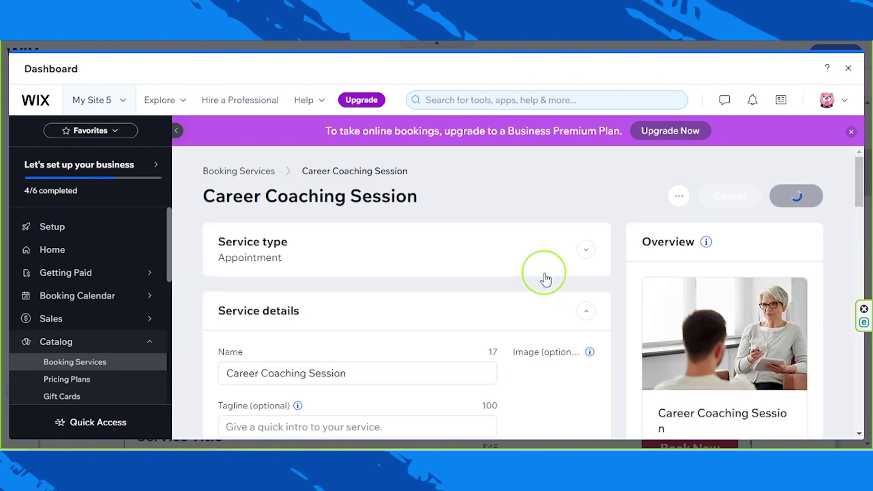
pyautogui.scroll(-2, 551, 347)
pyautogui.click(584, 312)
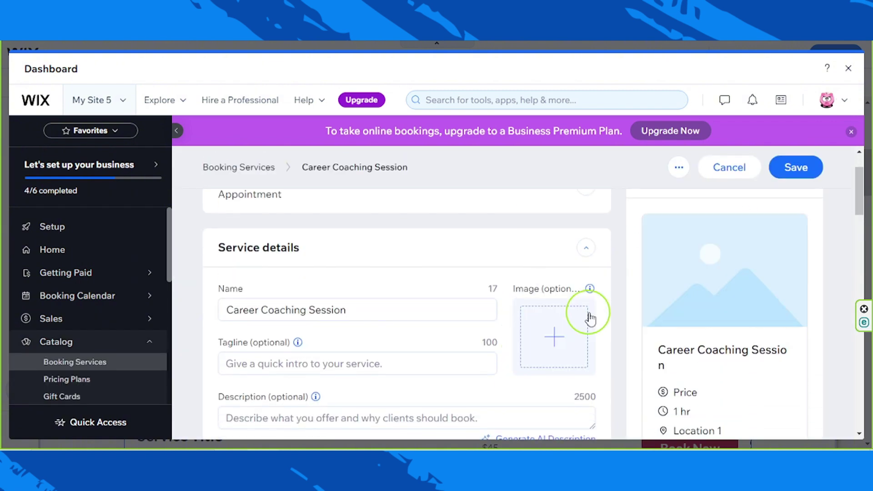
# - Set the session price Amount to 2500 and save the Career Coaching Session service
pyautogui.click(796, 168)
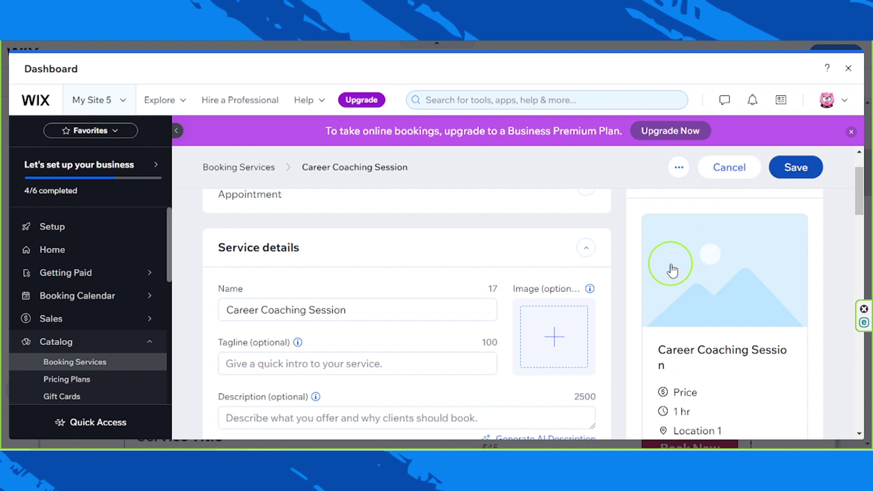
pyautogui.click(587, 247)
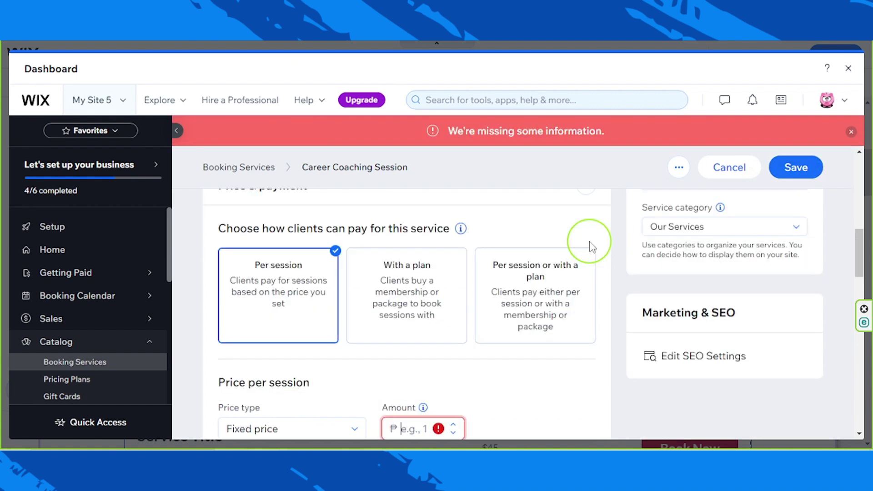
pyautogui.click(851, 133)
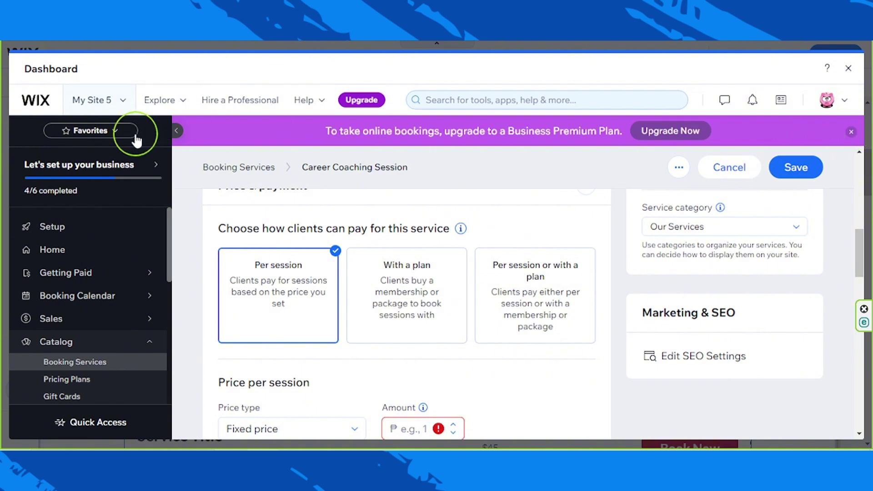
pyautogui.click(851, 132)
pyautogui.scroll(-4, 433, 293)
pyautogui.scroll(5, 559, 267)
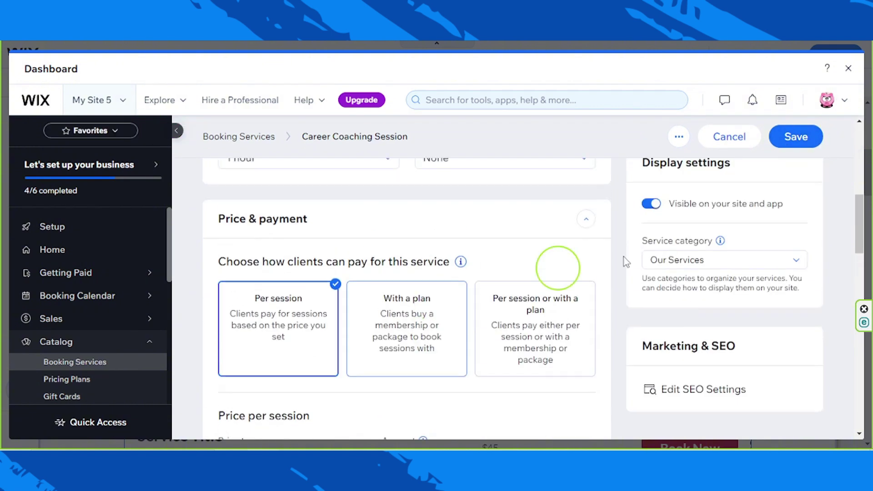
pyautogui.click(787, 137)
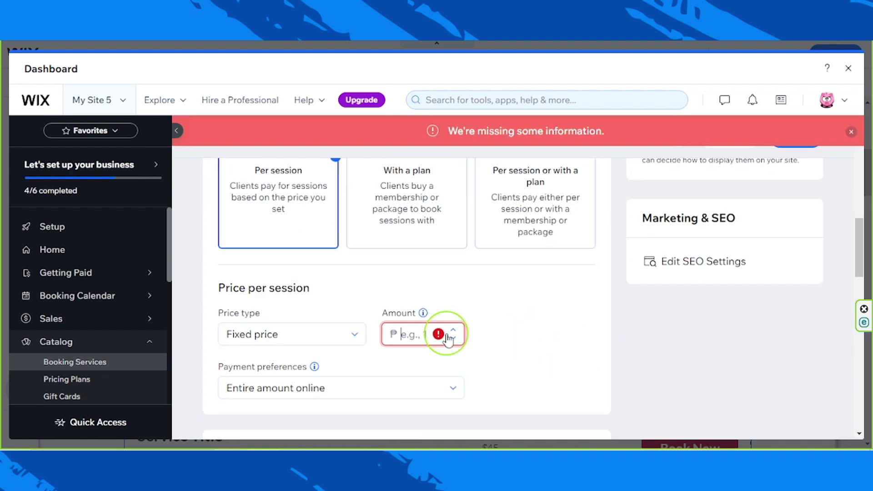
pyautogui.click(414, 334)
pyautogui.write('2500')
pyautogui.click(787, 175)
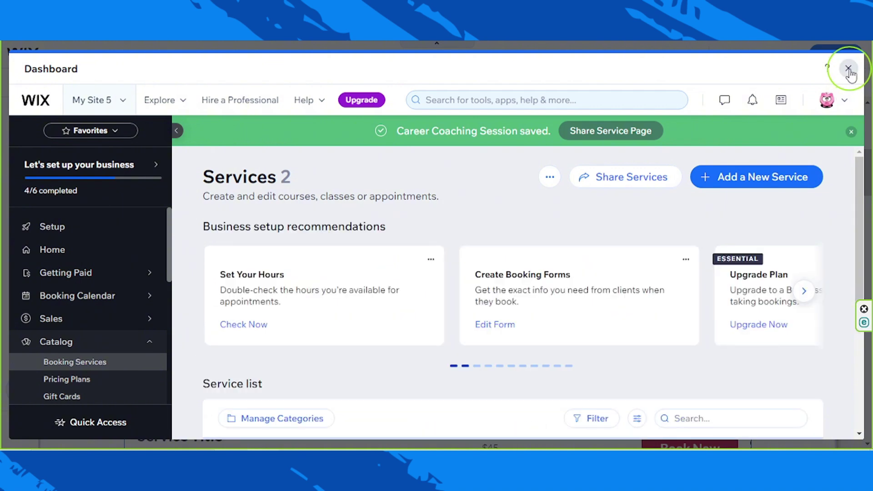
# - Close the Dashboard and check the Our Services list shows both services at ₱2,500
pyautogui.click(849, 71)
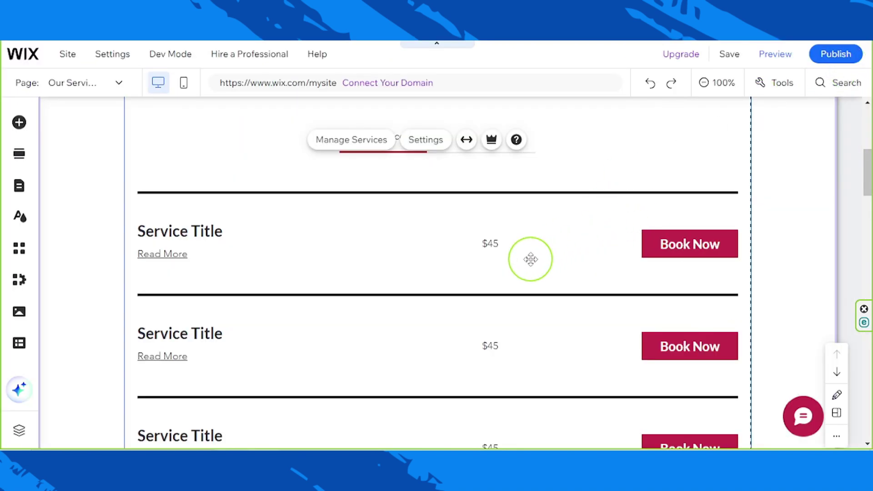
pyautogui.scroll(3, 531, 258)
pyautogui.scroll(2, 533, 261)
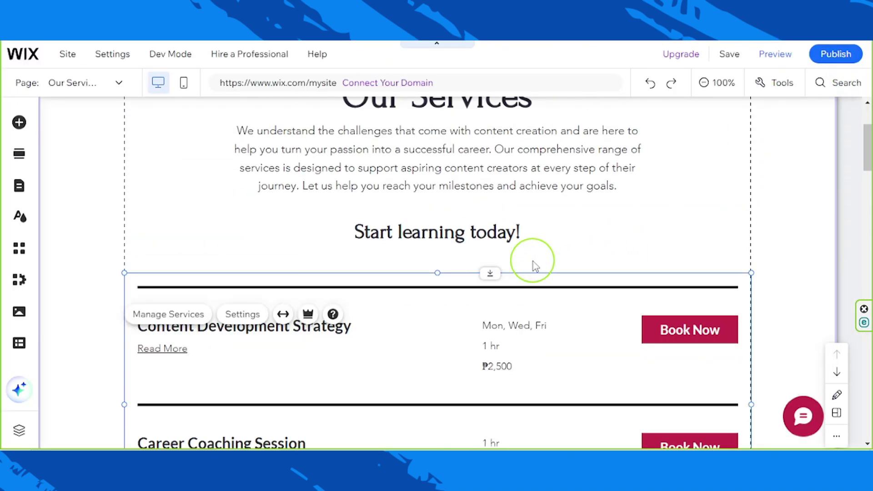
pyautogui.scroll(-3, 505, 261)
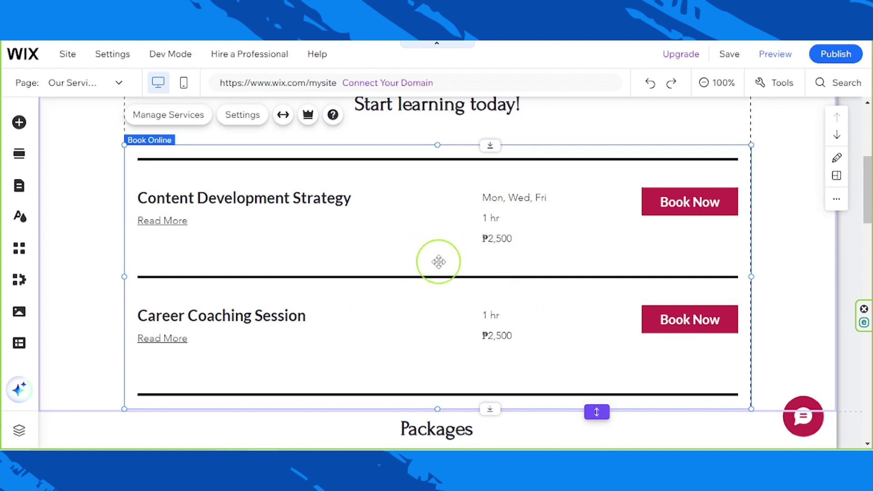
pyautogui.scroll(-3, 439, 260)
pyautogui.scroll(4, 441, 261)
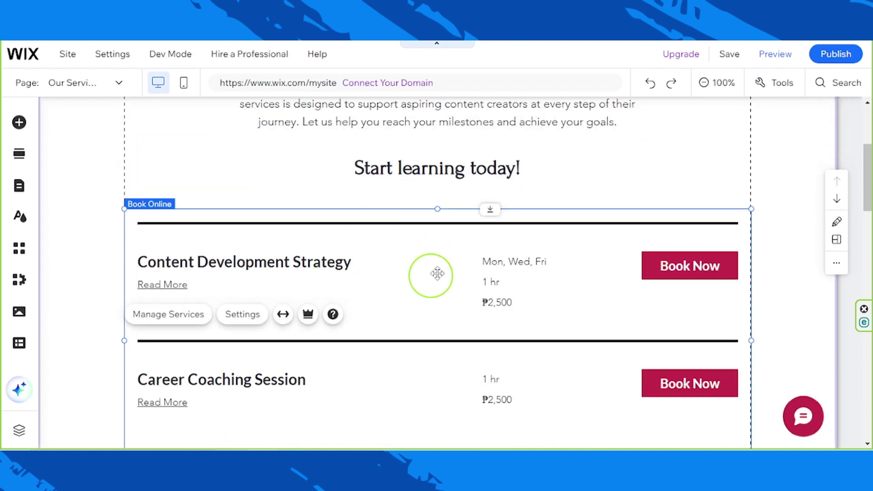
pyautogui.scroll(4, 388, 285)
pyautogui.scroll(-4, 389, 286)
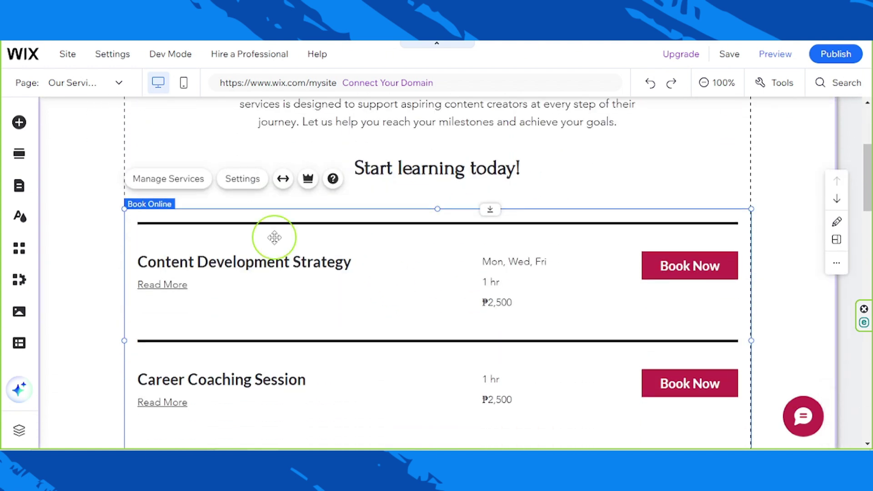
pyautogui.scroll(-1, 282, 286)
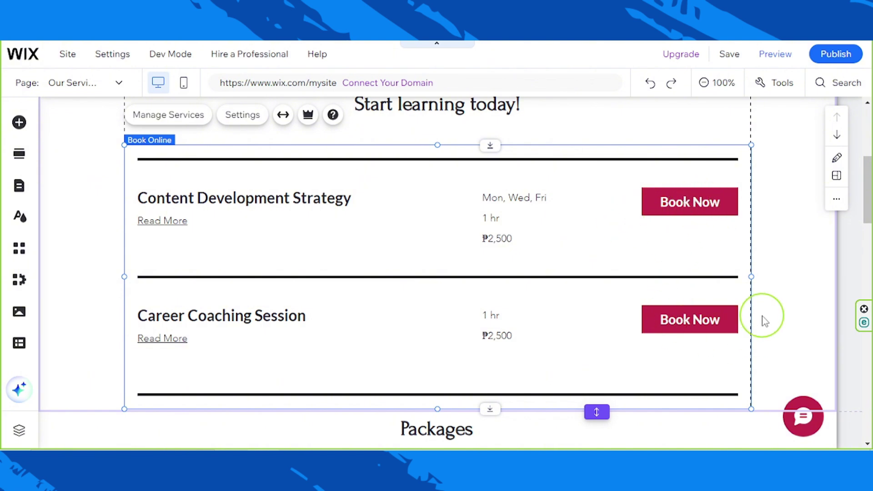
pyautogui.scroll(-5, 757, 310)
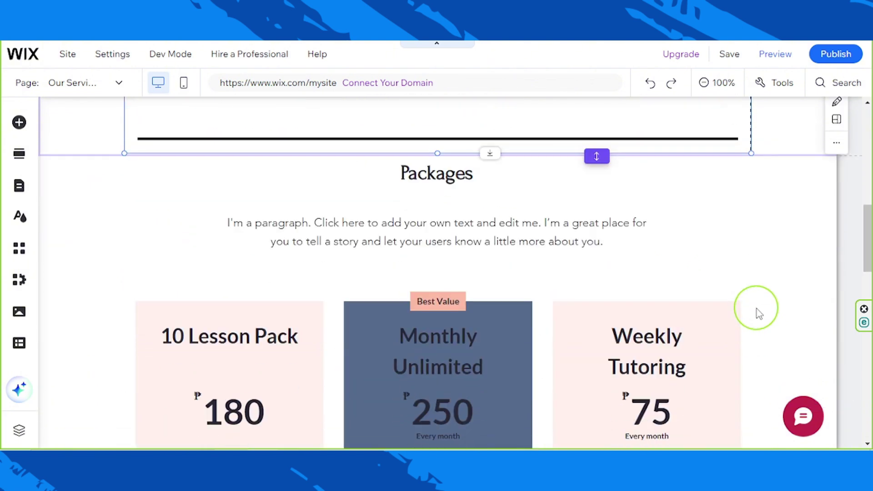
pyautogui.scroll(7, 757, 309)
pyautogui.scroll(4, 757, 309)
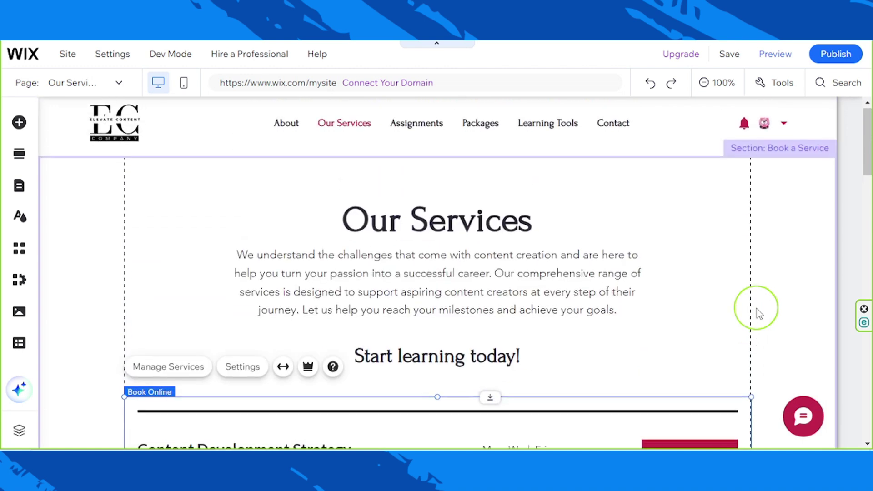
pyautogui.scroll(-8, 757, 309)
pyautogui.scroll(-4, 756, 309)
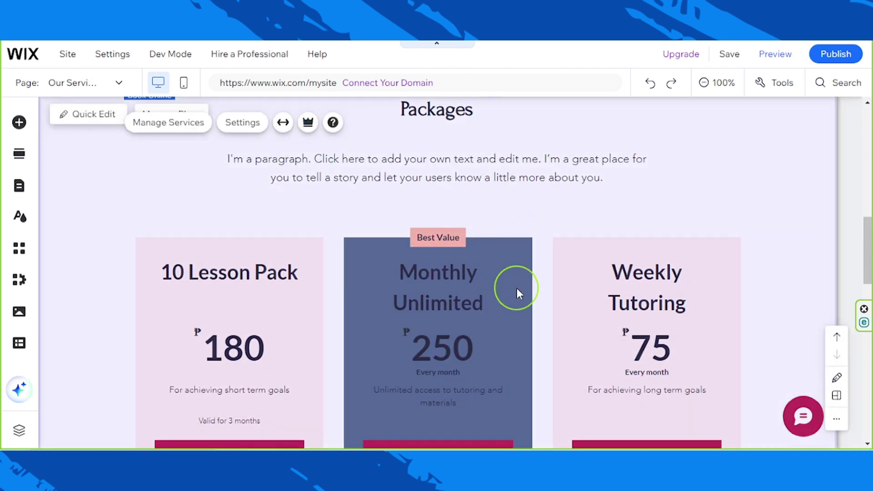
pyautogui.scroll(1, 517, 288)
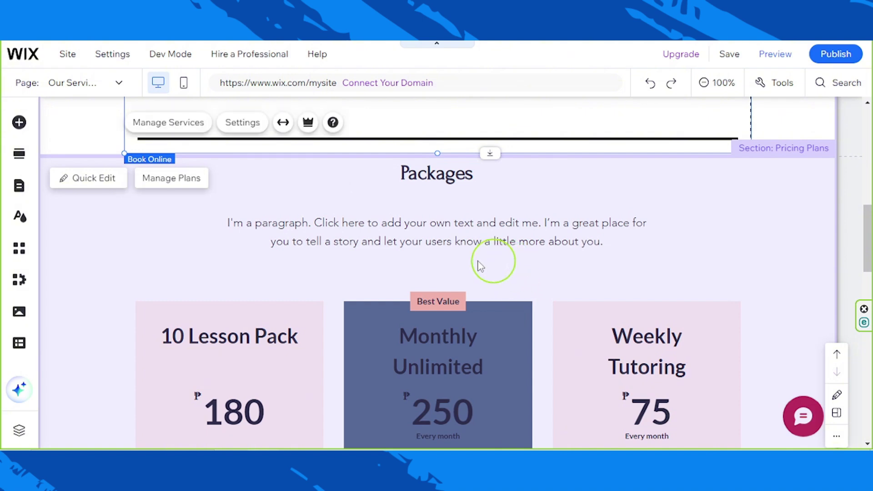
pyautogui.scroll(-3, 658, 350)
pyautogui.scroll(10, 658, 354)
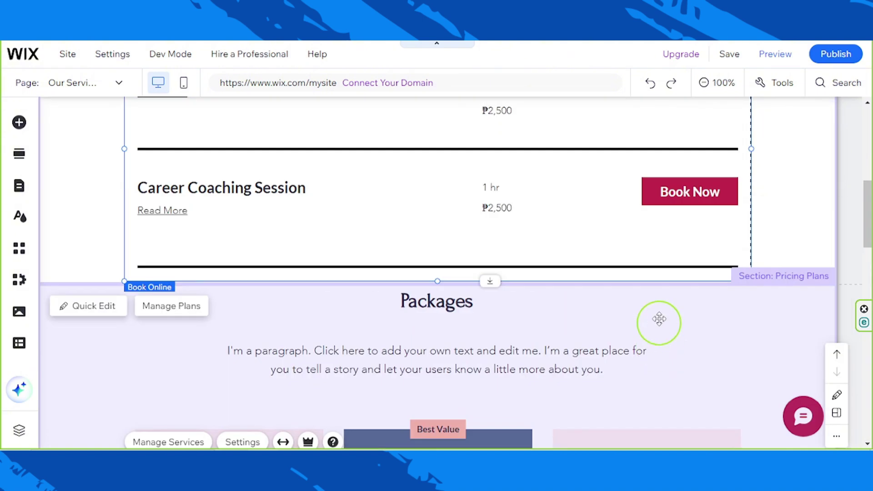